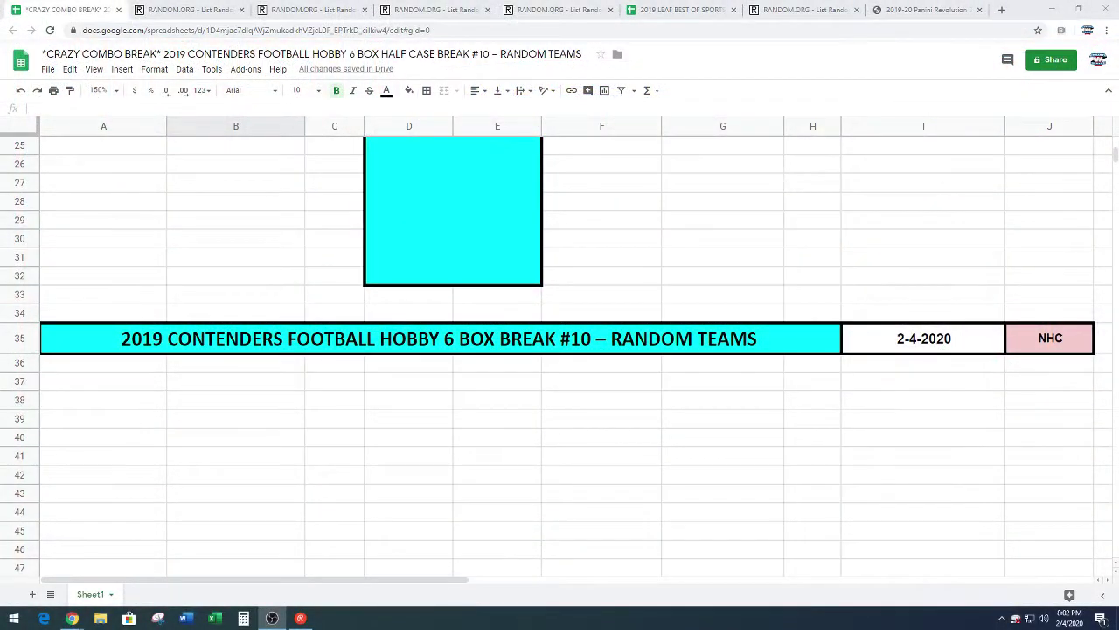
Copy the 26 participant names in A51:A76 and switch to the RANDOM.ORG List Randomizer tab.
scroll(260, 289, "down", 5)
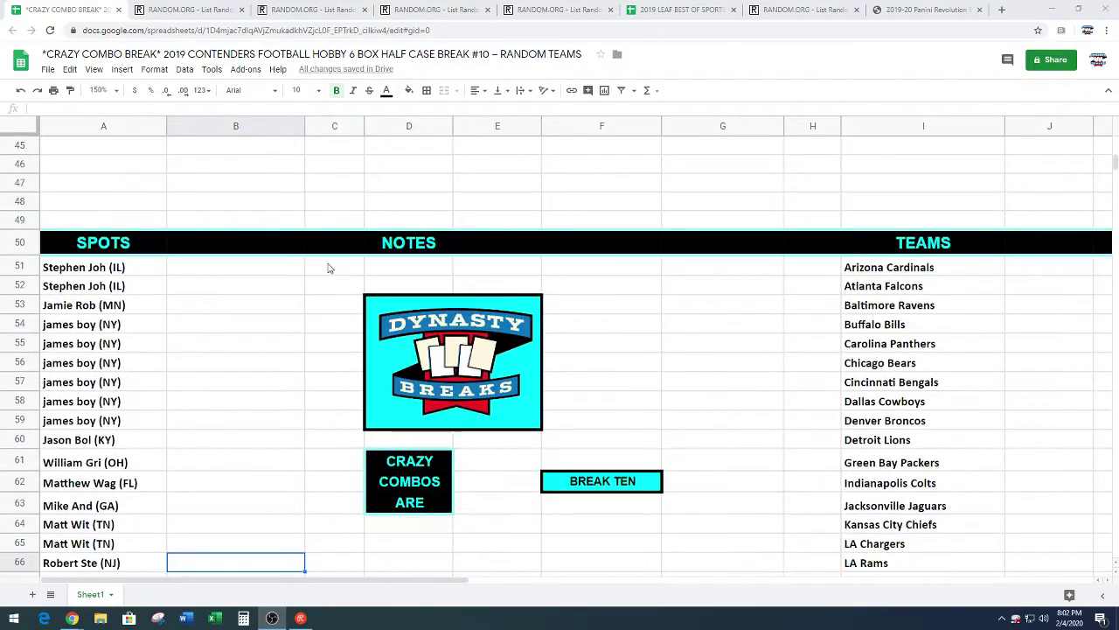
mouse_move(150, 192)
left_mouse_down()
mouse_move(137, 497)
mouse_move(146, 582)
mouse_move(123, 371)
mouse_move(124, 445)
mouse_move(122, 412)
left_mouse_up()
left_click(203, 378)
mouse_move(120, 320)
left_mouse_down()
mouse_move(114, 123)
mouse_move(122, 195)
left_mouse_up()
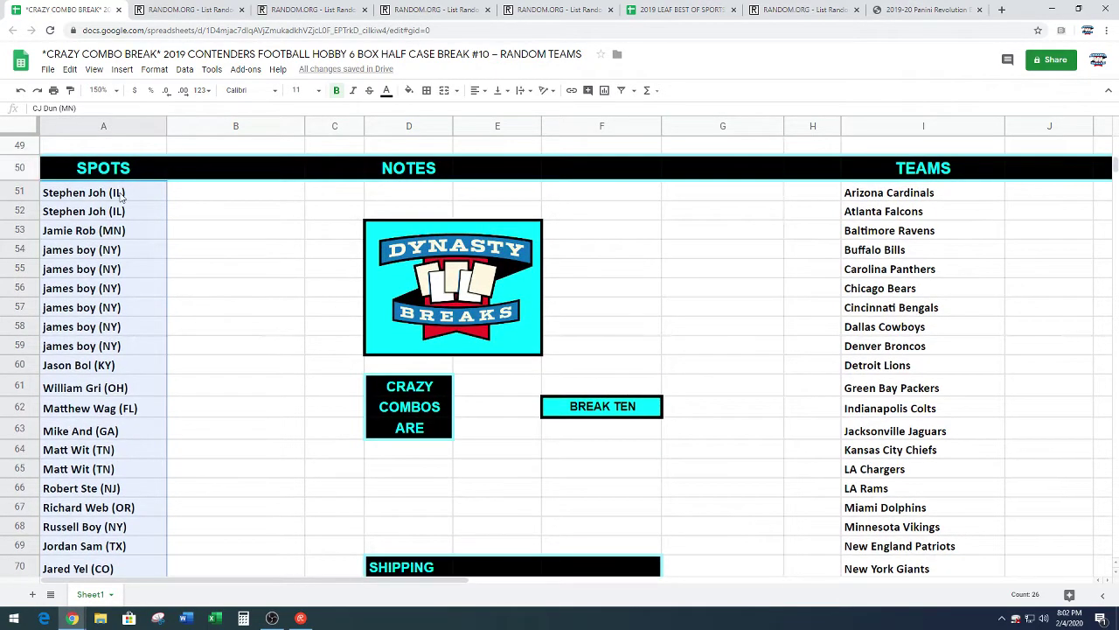
key("ctrl+c")
scroll(262, 341, "down", 4)
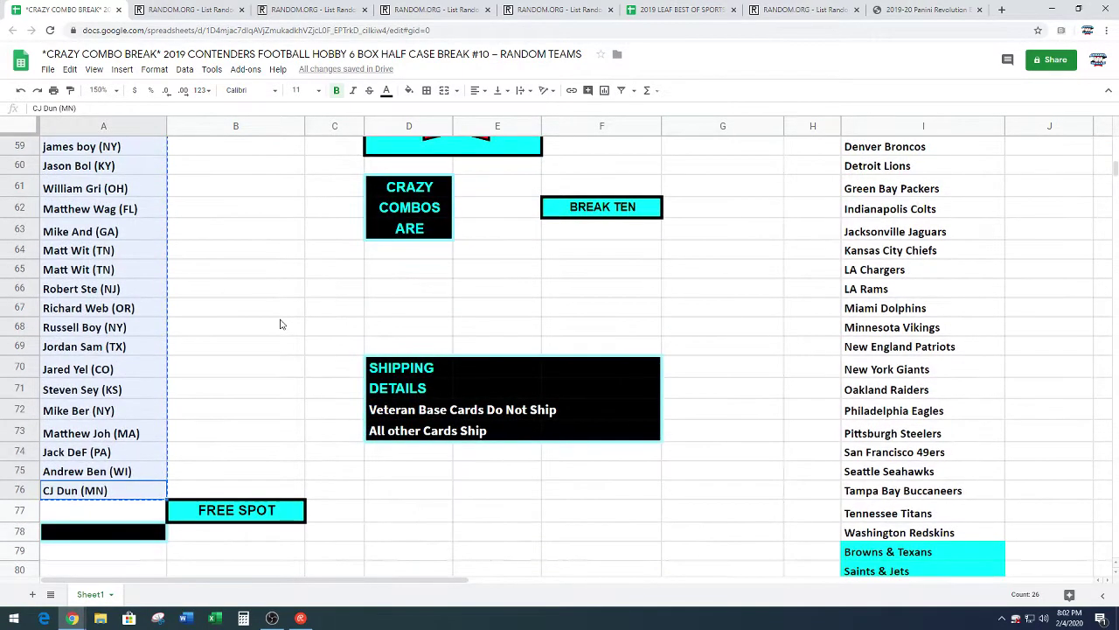
left_click(188, 9)
Paste the 26 participant names into the list box and randomize them six times.
scroll(44, 255, "down", 3)
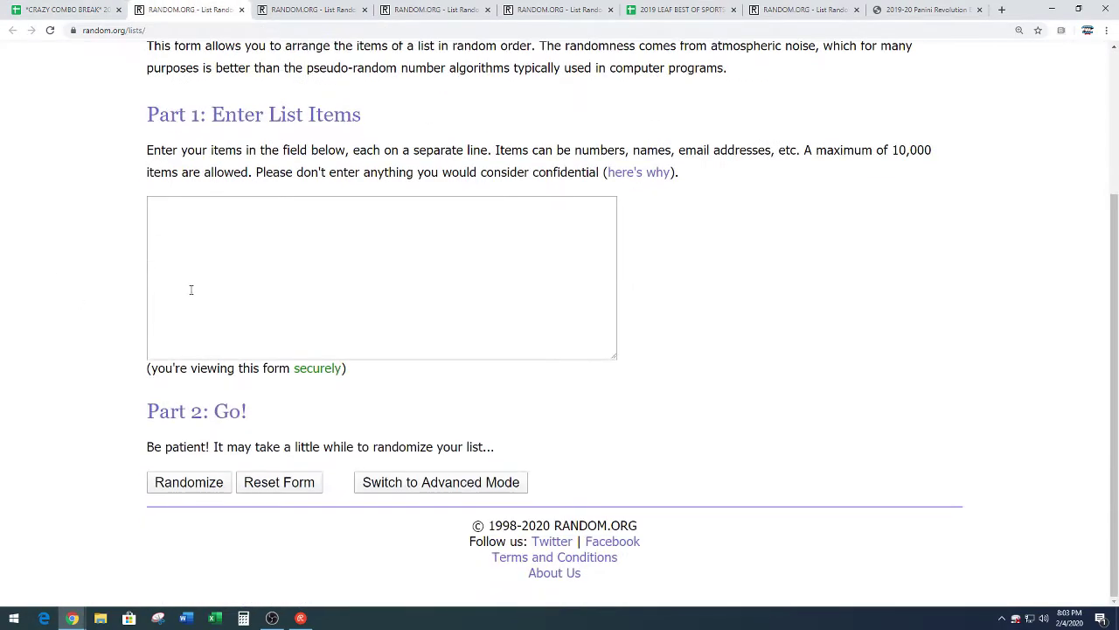
right_click(202, 278)
left_click(229, 367)
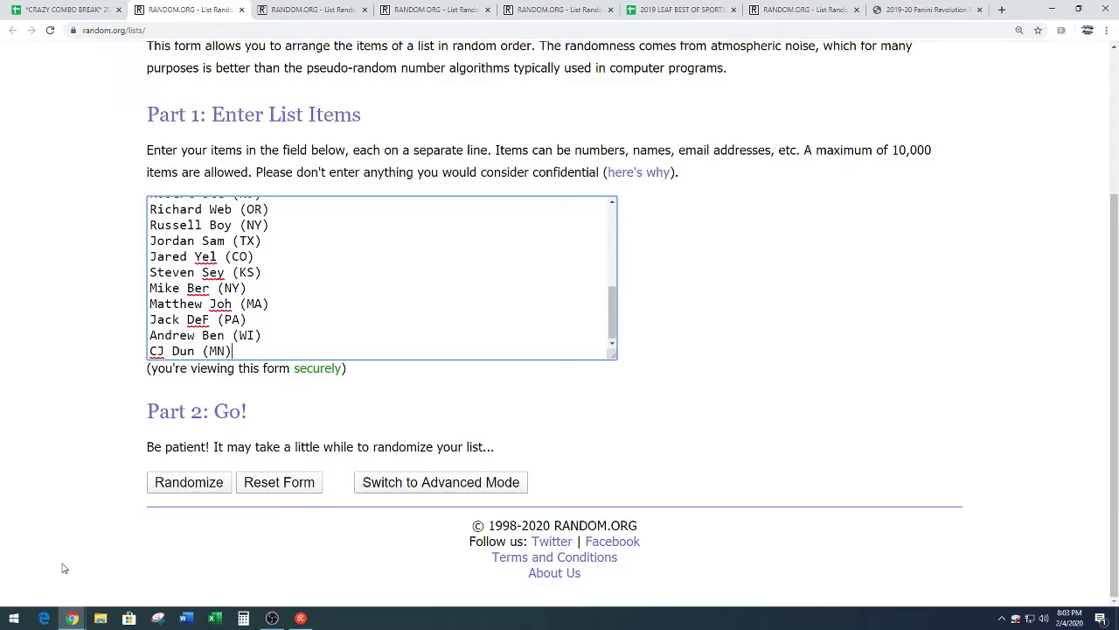
left_click(188, 483)
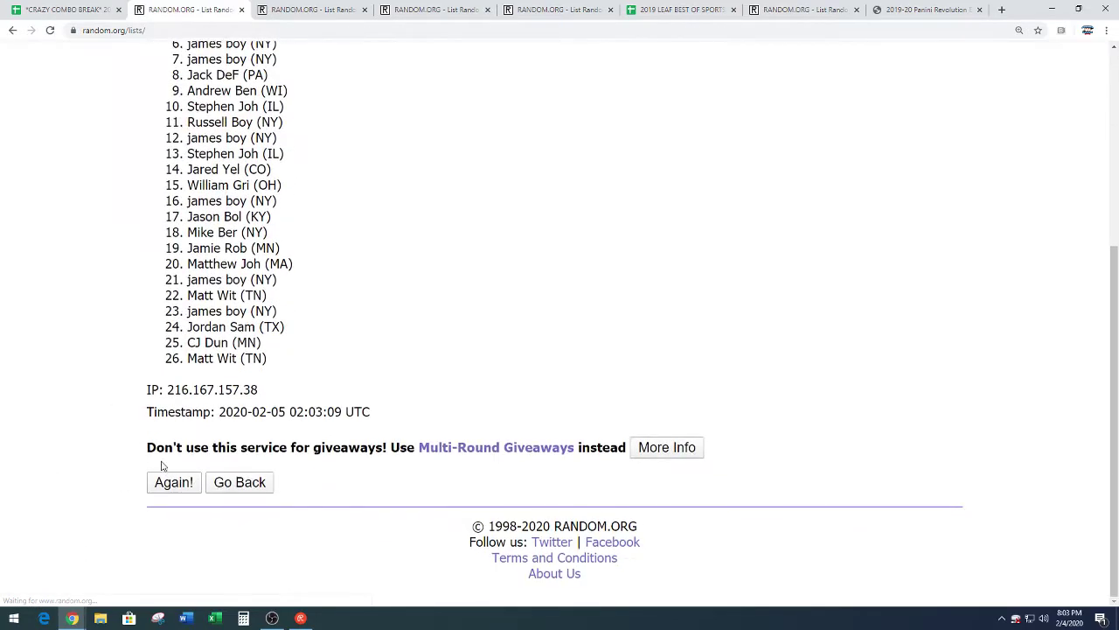
left_click(172, 482)
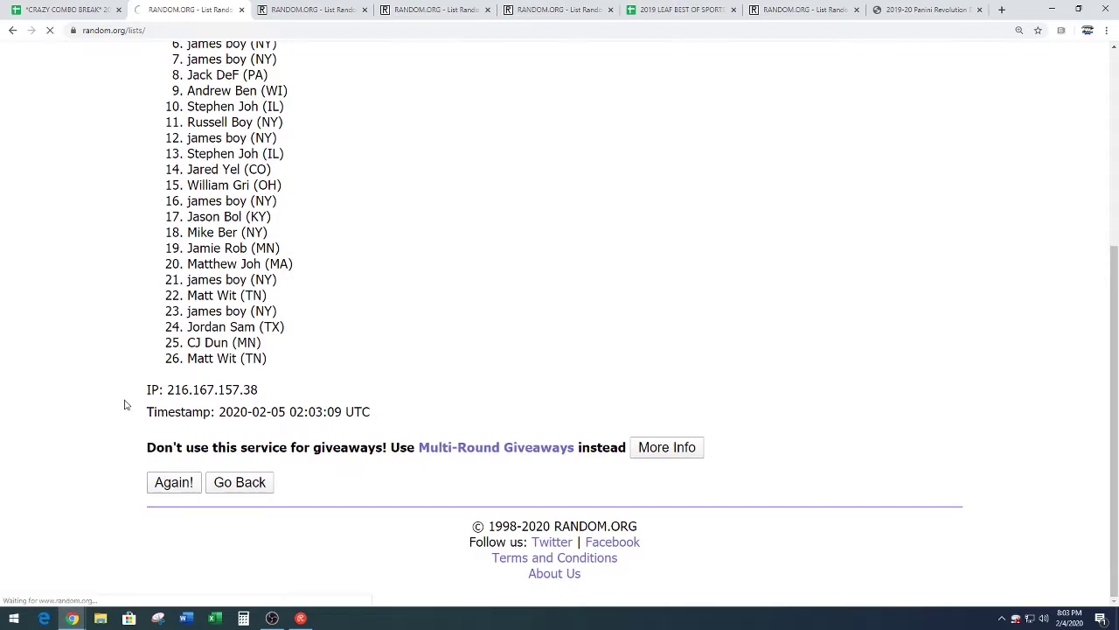
left_click(150, 481)
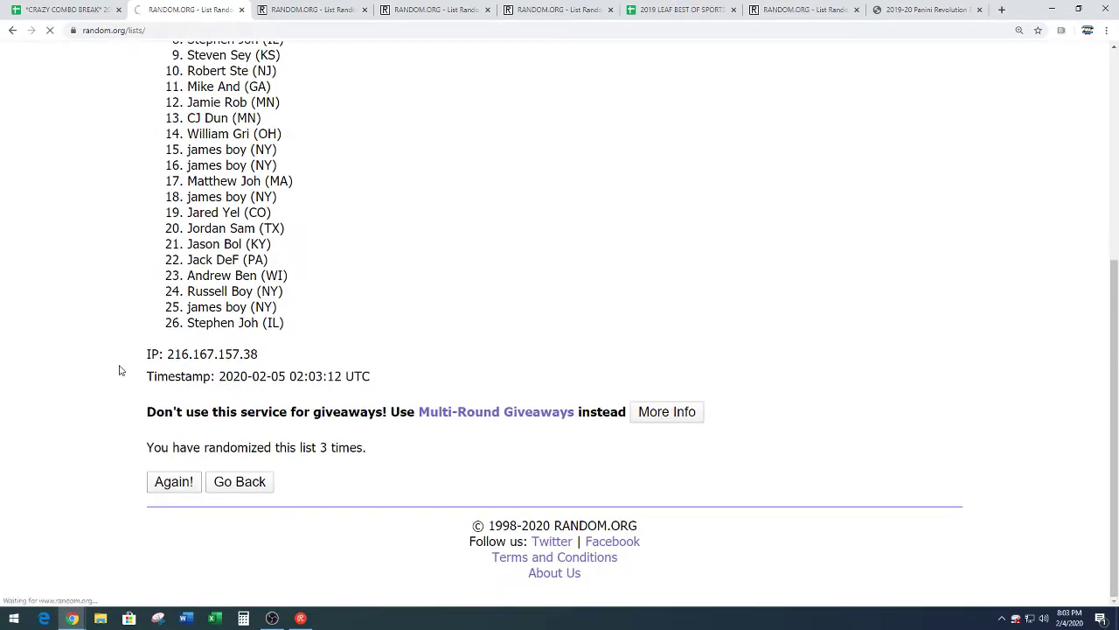
left_click(163, 476)
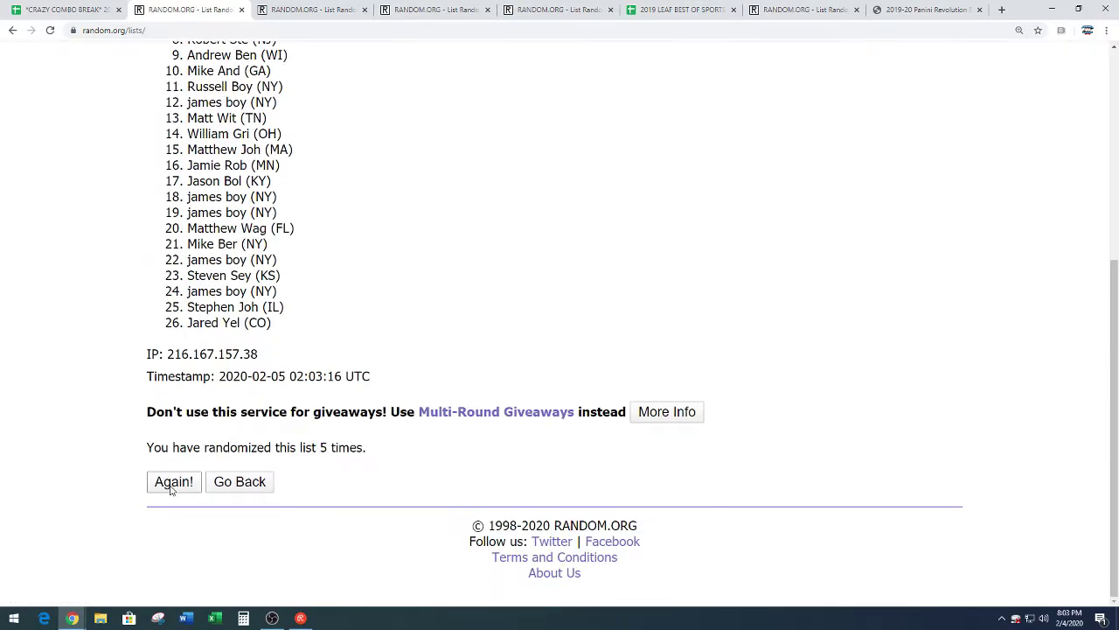
left_click(172, 485)
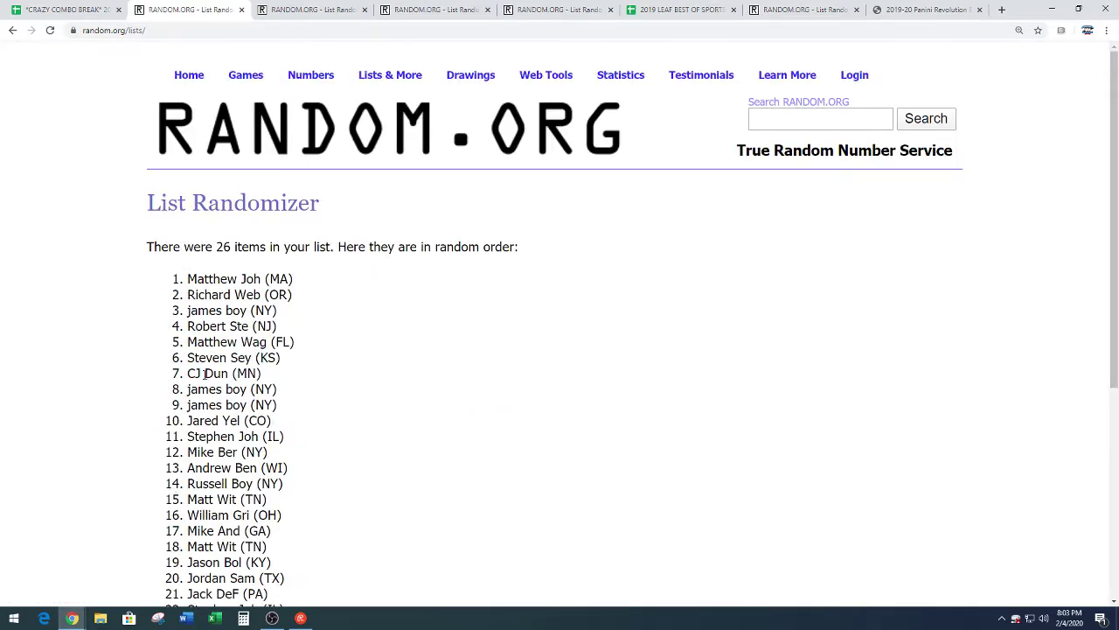
Check the first shuffled name and the six-times randomization count.
left_click_drag(295, 280, 184, 278)
left_click(345, 327)
scroll(396, 333, "down", 4)
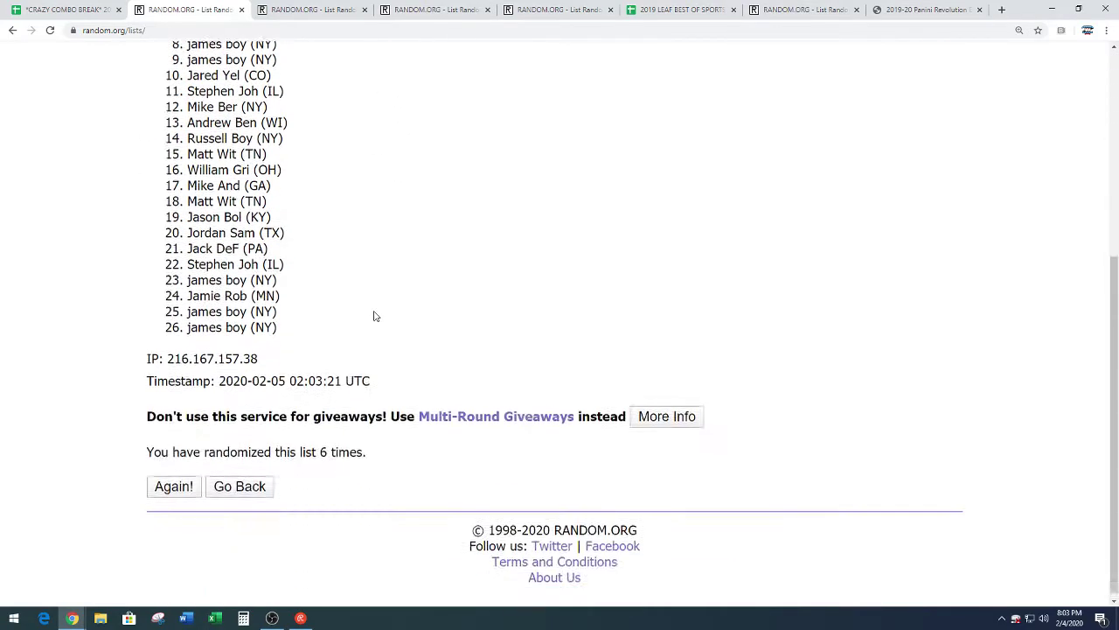
left_click_drag(320, 446, 372, 446)
left_click(366, 330)
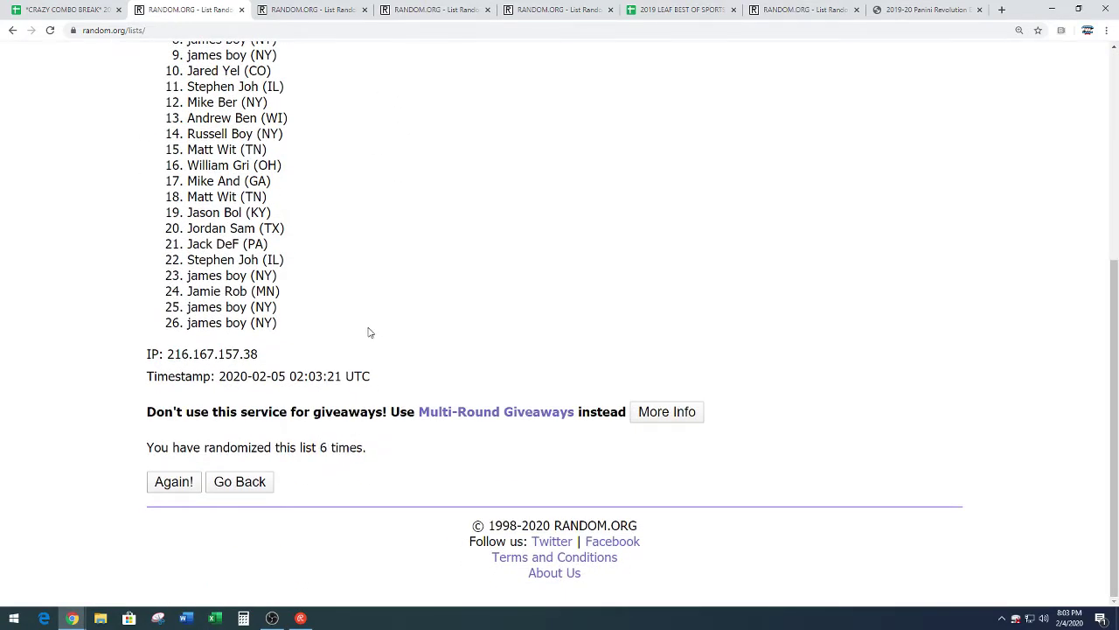
scroll(376, 327, "up", 3)
Copy the A73 participant into the free spot A77.
left_click(55, 12)
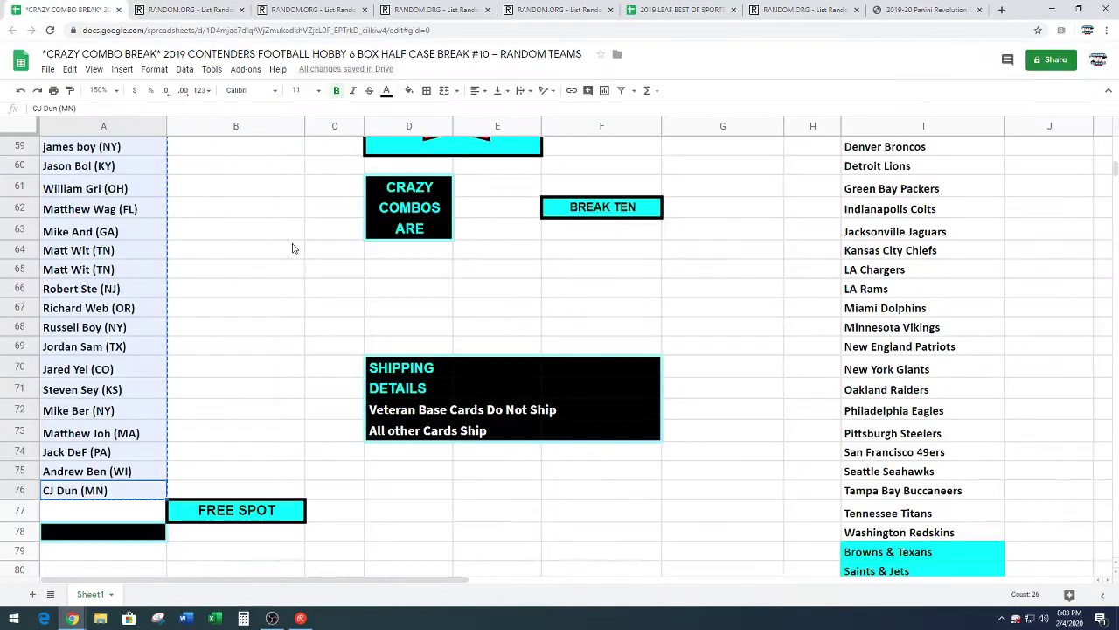
left_click(295, 251)
scroll(278, 320, "up", 1)
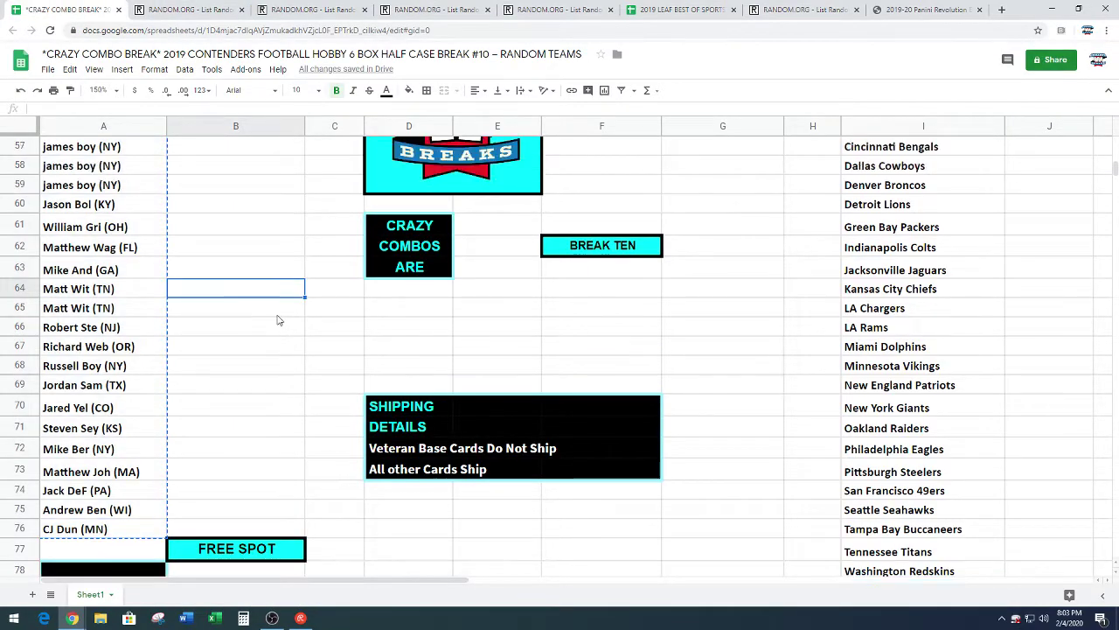
left_click(155, 470)
scroll(271, 373, "down", 4)
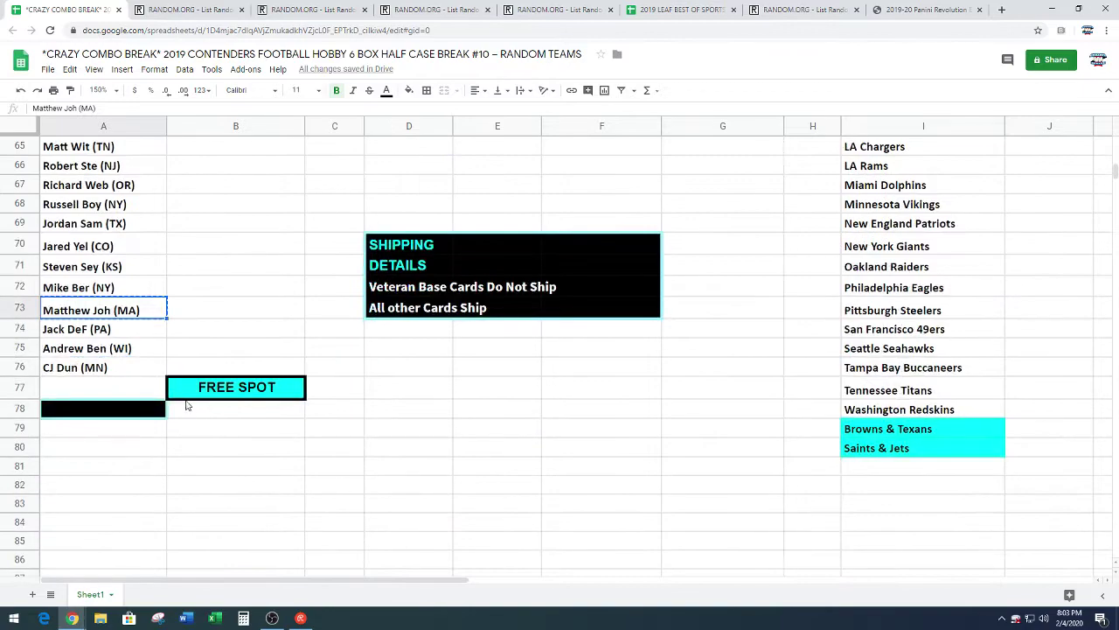
left_click(140, 389)
key("ctrl+v")
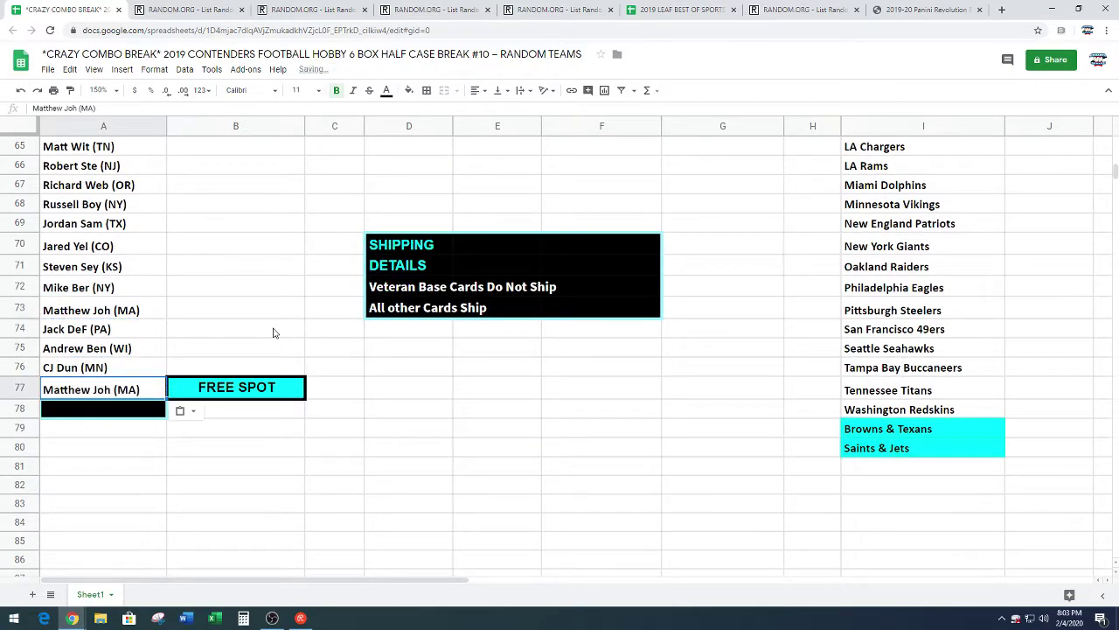
left_click(315, 512)
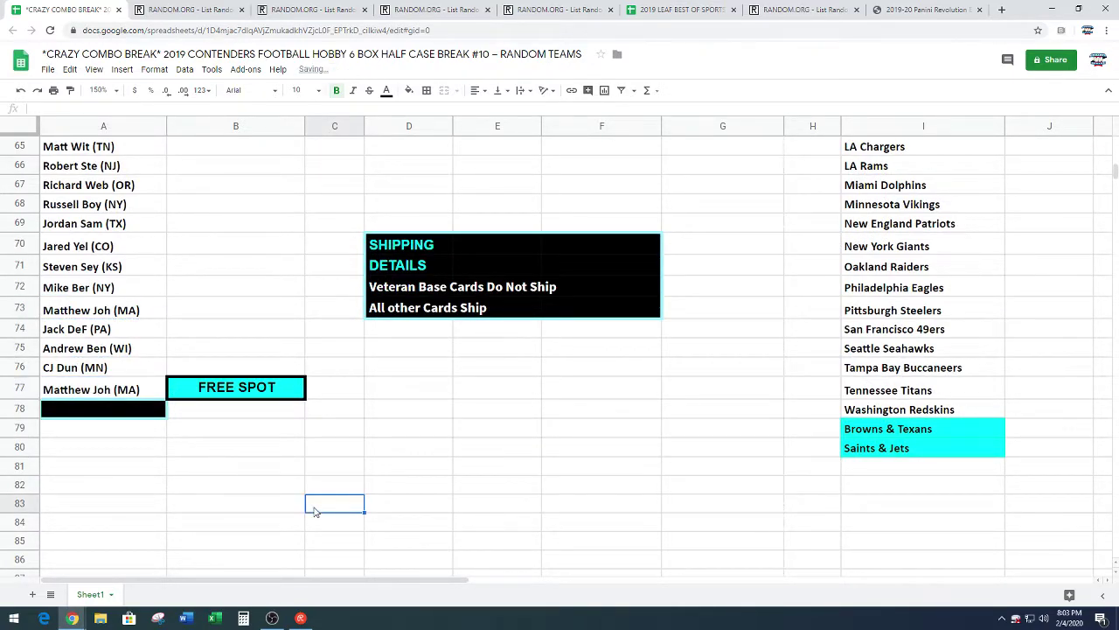
Copy the 30-entry team and combo list in I51:I80 for randomizing.
scroll(350, 500, "up", 2)
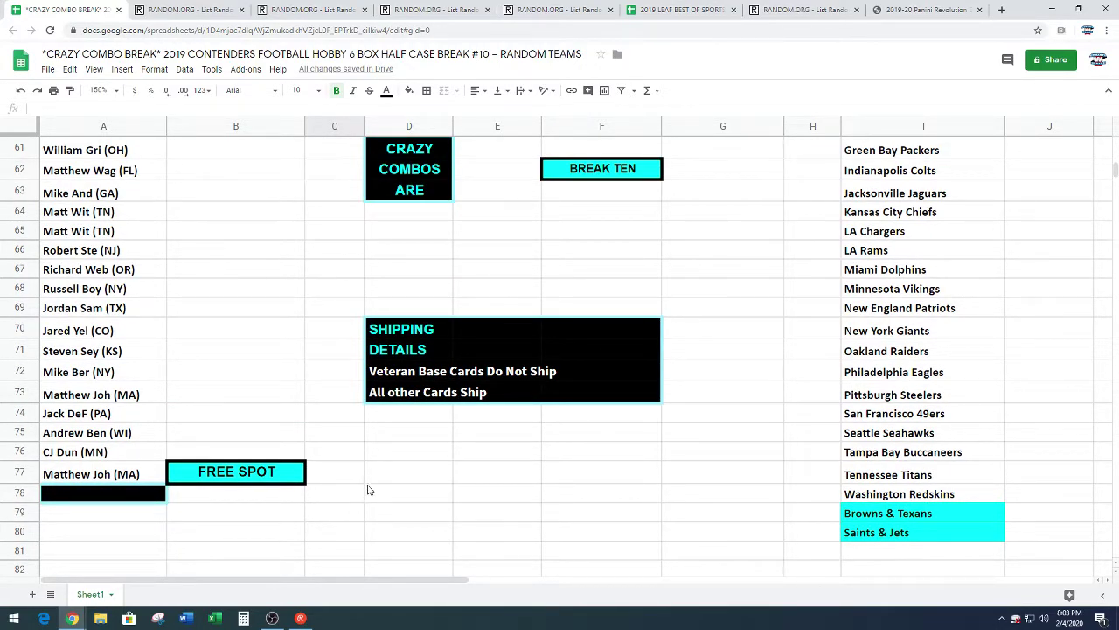
scroll(1038, 448, "up", 2)
scroll(1039, 448, "up", 5)
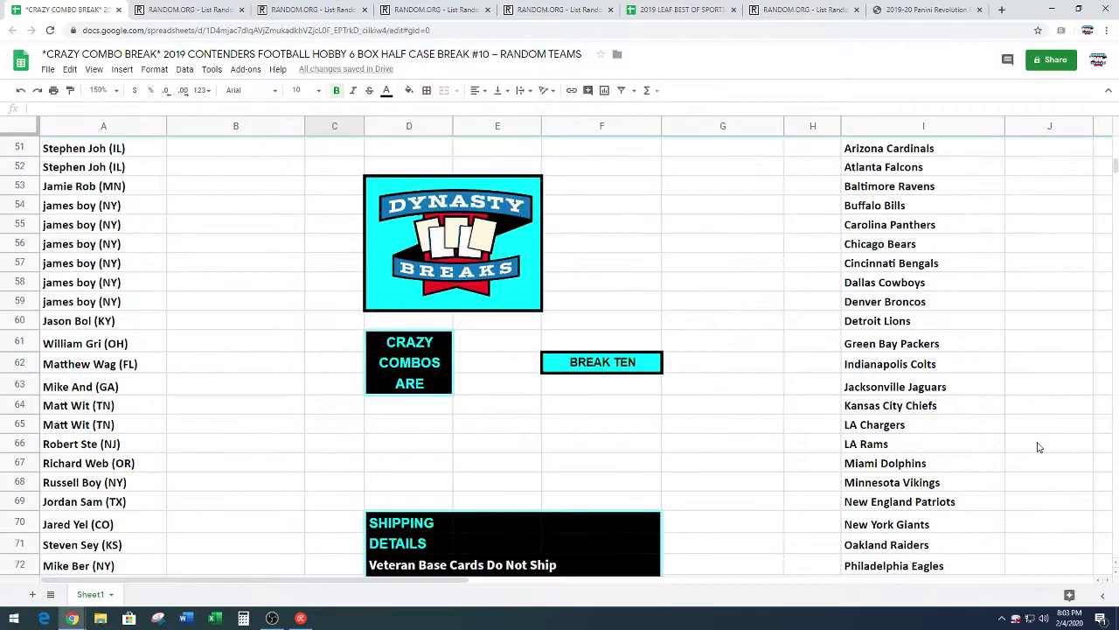
mouse_move(977, 235)
left_mouse_down()
mouse_move(925, 589)
mouse_move(921, 514)
left_mouse_up()
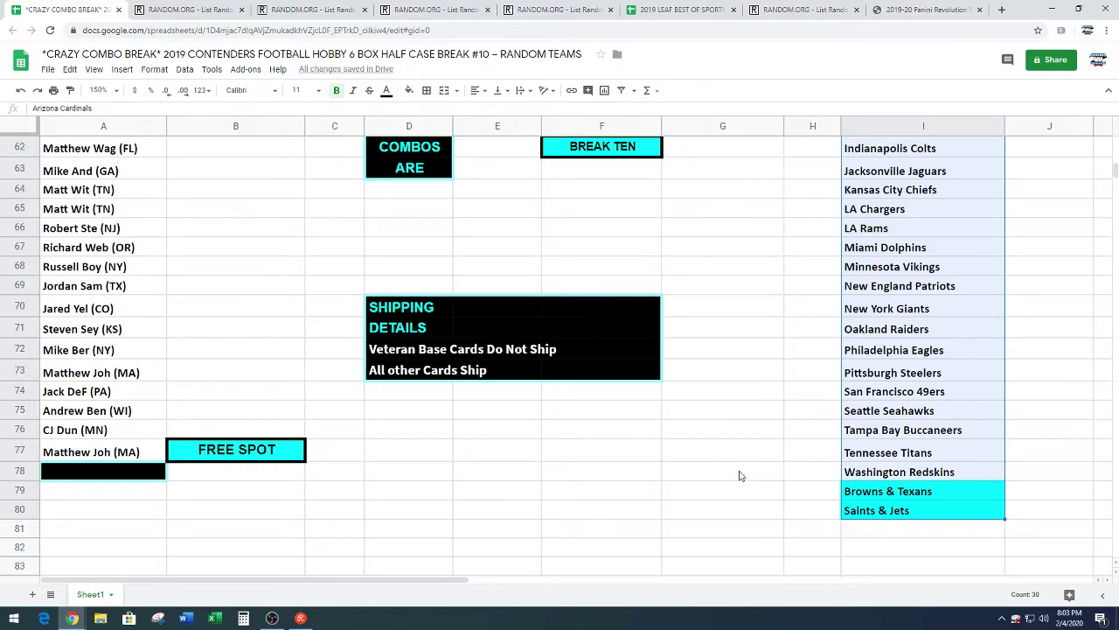
key("ctrl+c")
left_click(281, 9)
Paste the 30 teams into the randomizer and shuffle them six times.
scroll(86, 280, "down", 2)
right_click(193, 282)
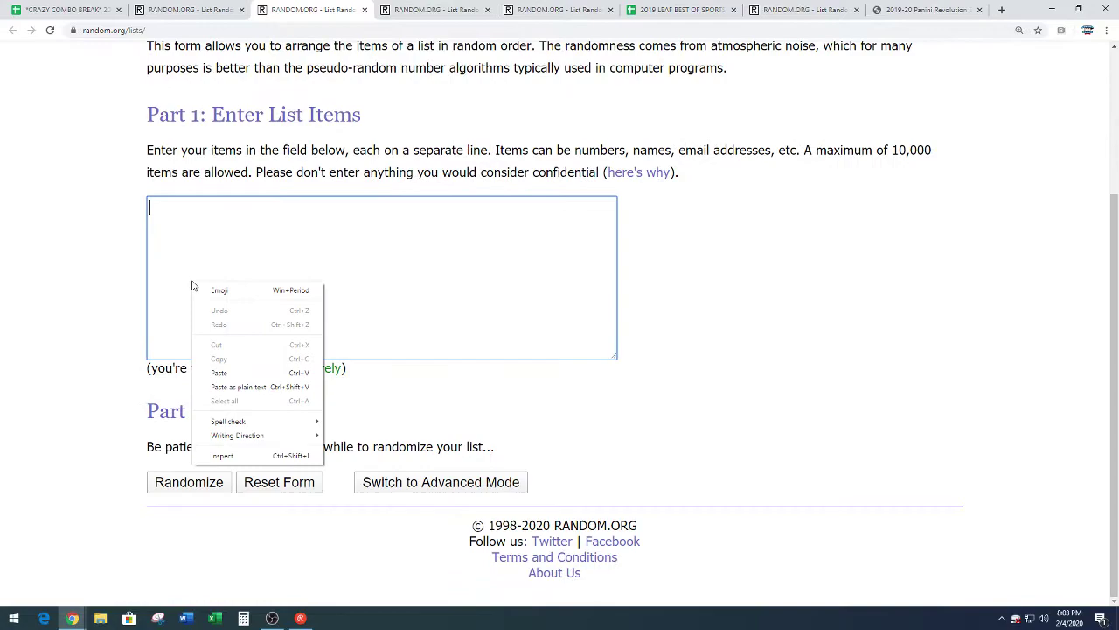
left_click(228, 369)
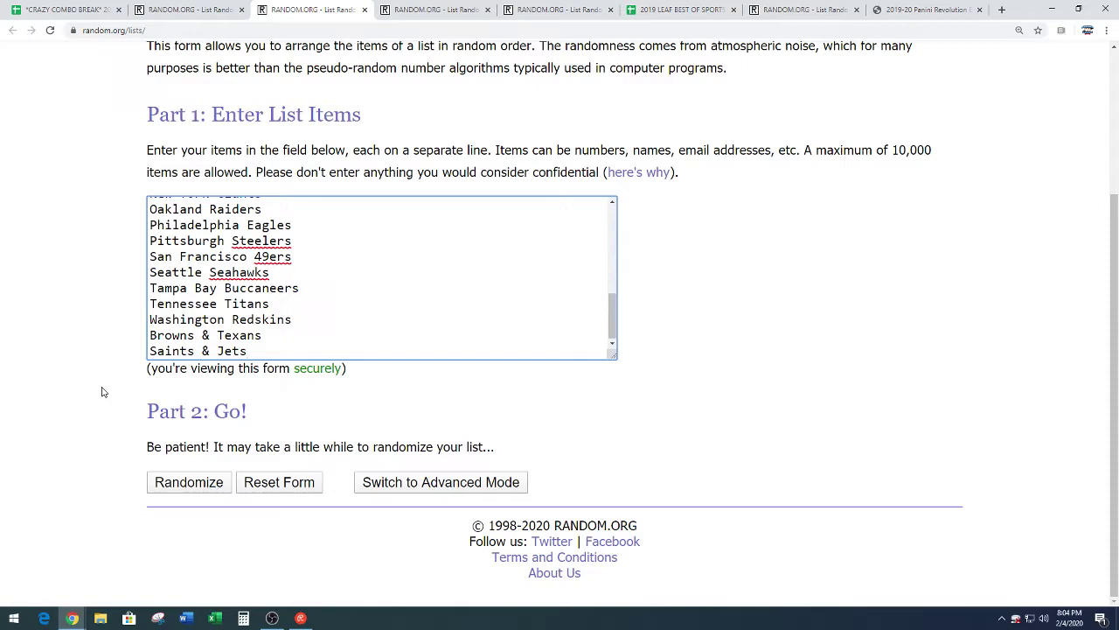
left_click(160, 487)
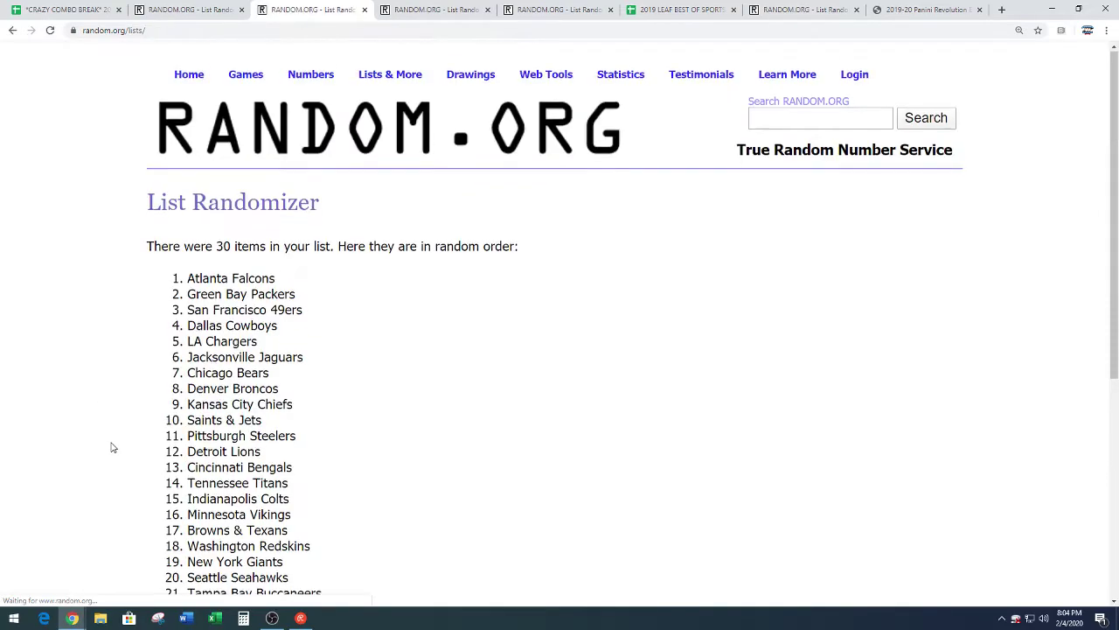
scroll(131, 464, "down", 5)
left_click(157, 483)
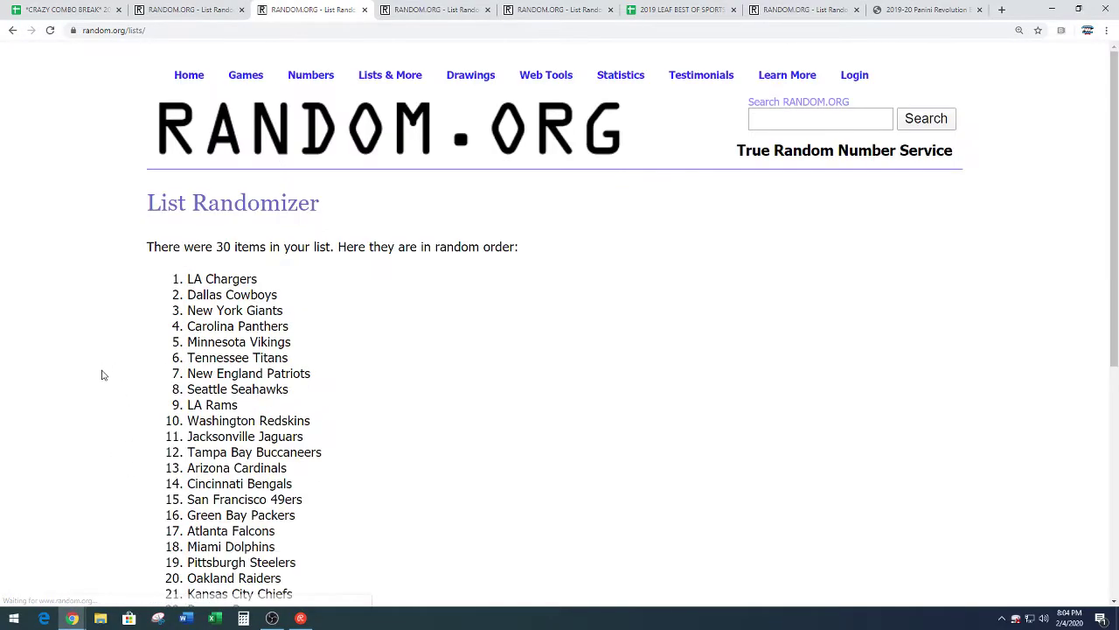
scroll(110, 405, "down", 5)
left_click(163, 483)
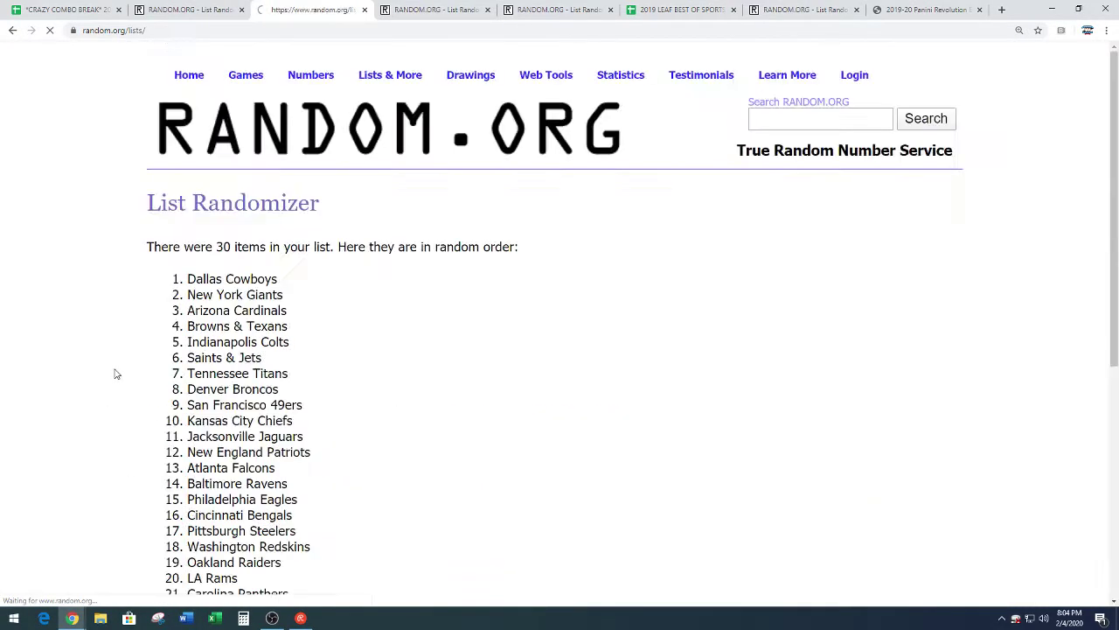
scroll(118, 394, "down", 5)
left_click(162, 483)
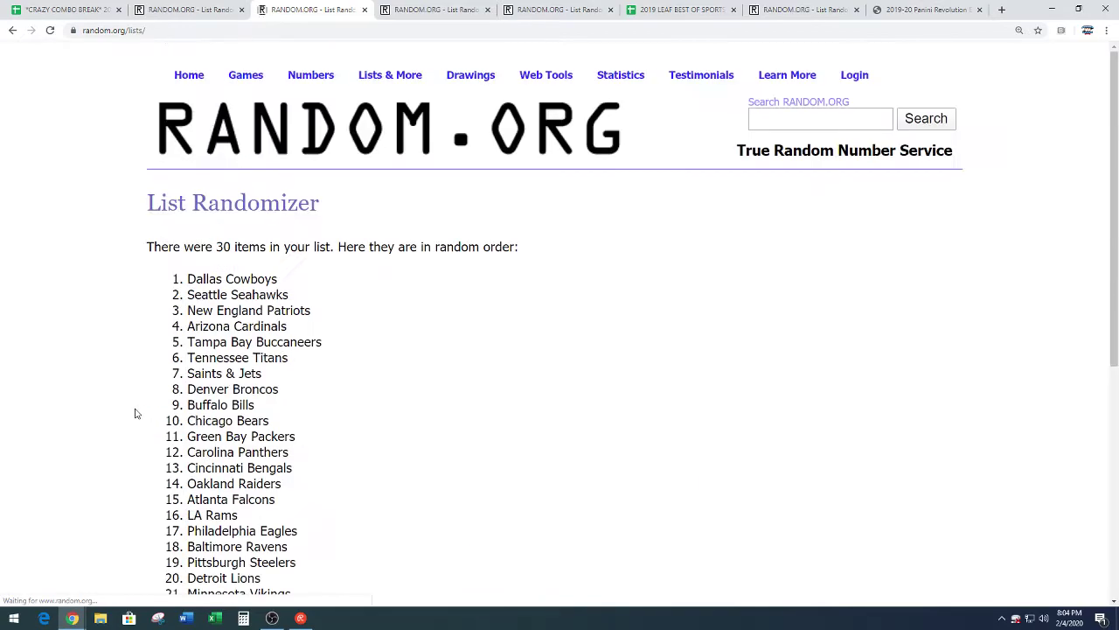
scroll(137, 446, "down", 5)
left_click(167, 486)
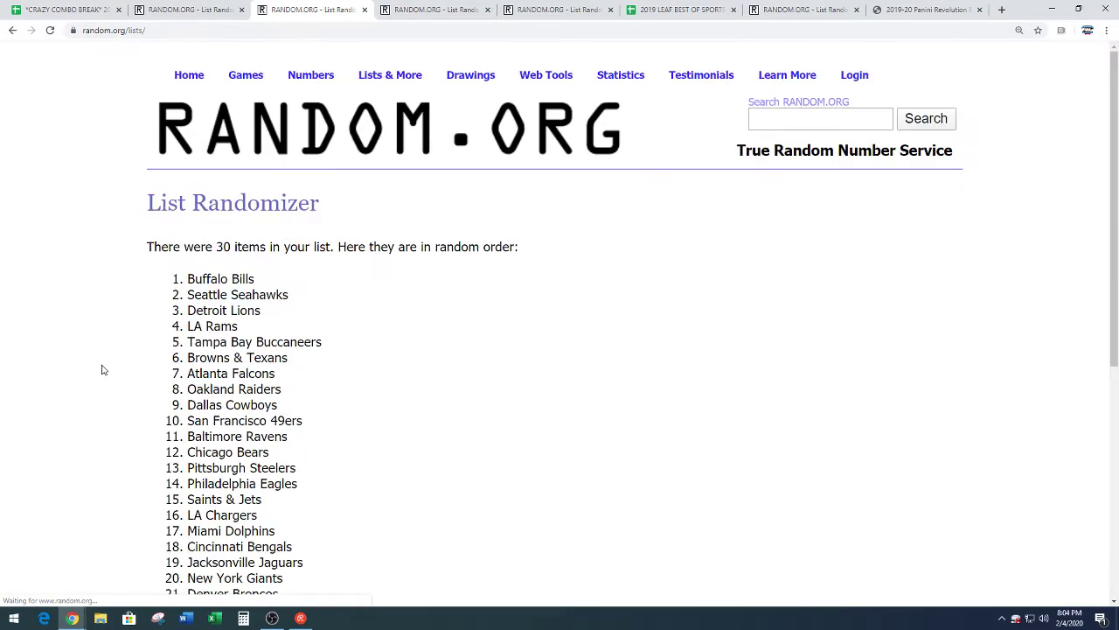
scroll(102, 374, "down", 2)
scroll(101, 375, "down", 5)
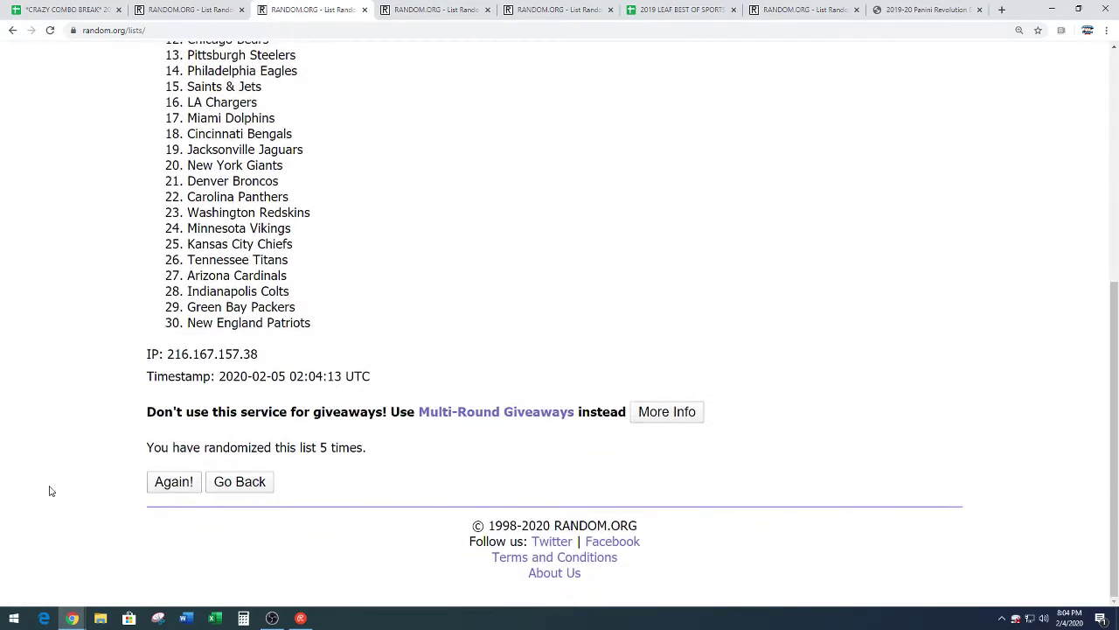
left_click(182, 492)
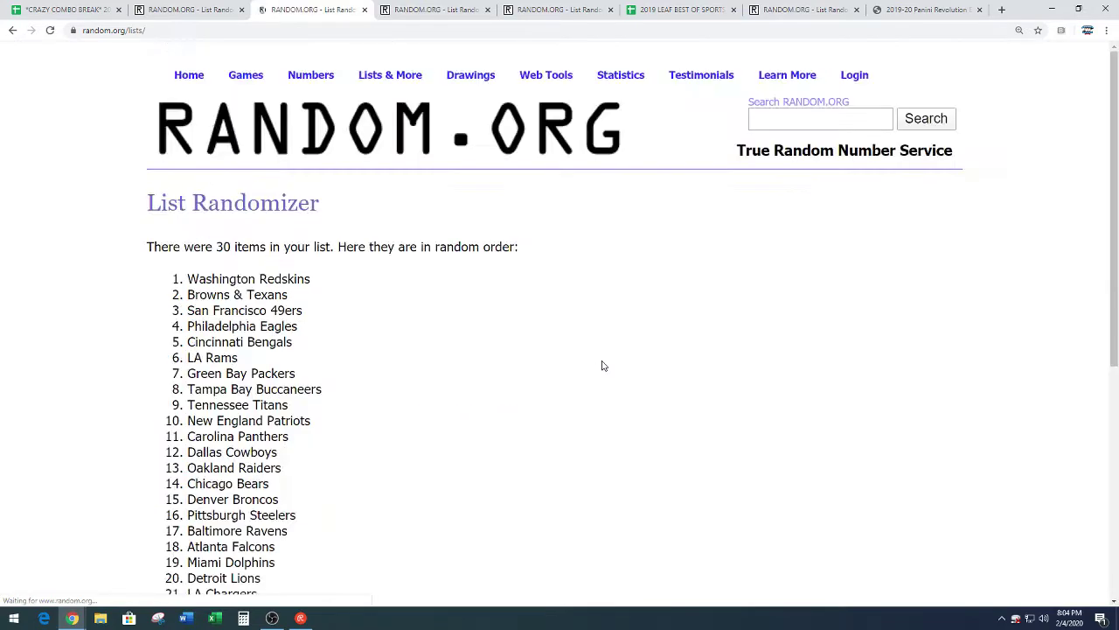
Copy the first six teams of the final order, starting with Washington Redskins.
scroll(608, 350, "down", 1)
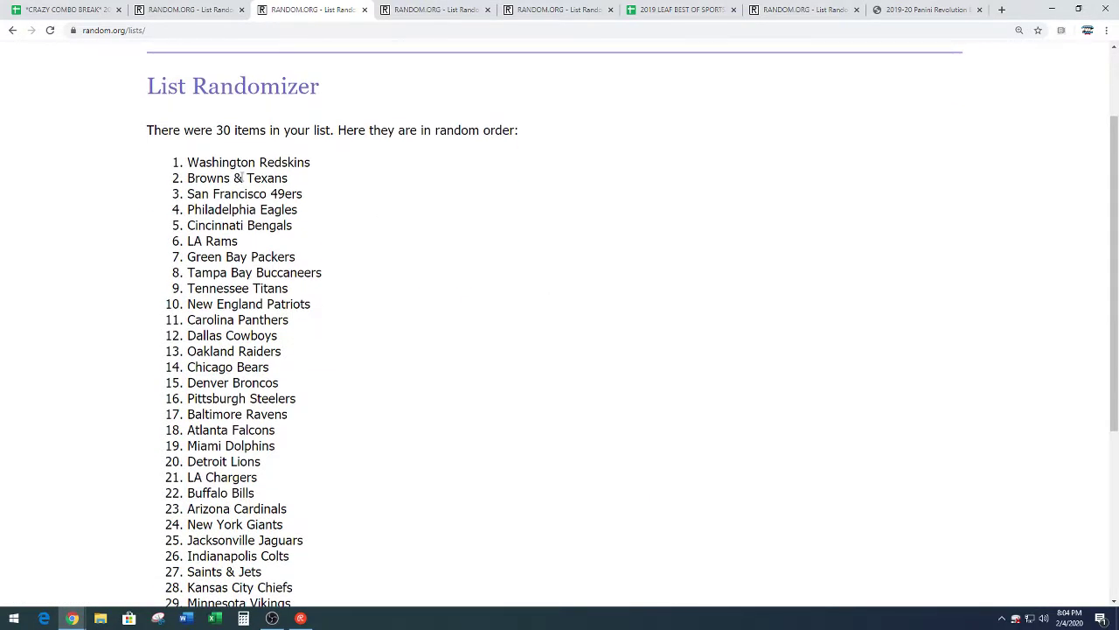
mouse_move(188, 162)
left_mouse_down()
mouse_move(237, 179)
mouse_move(295, 177)
mouse_move(320, 209)
mouse_move(322, 246)
left_mouse_up()
right_click(274, 208)
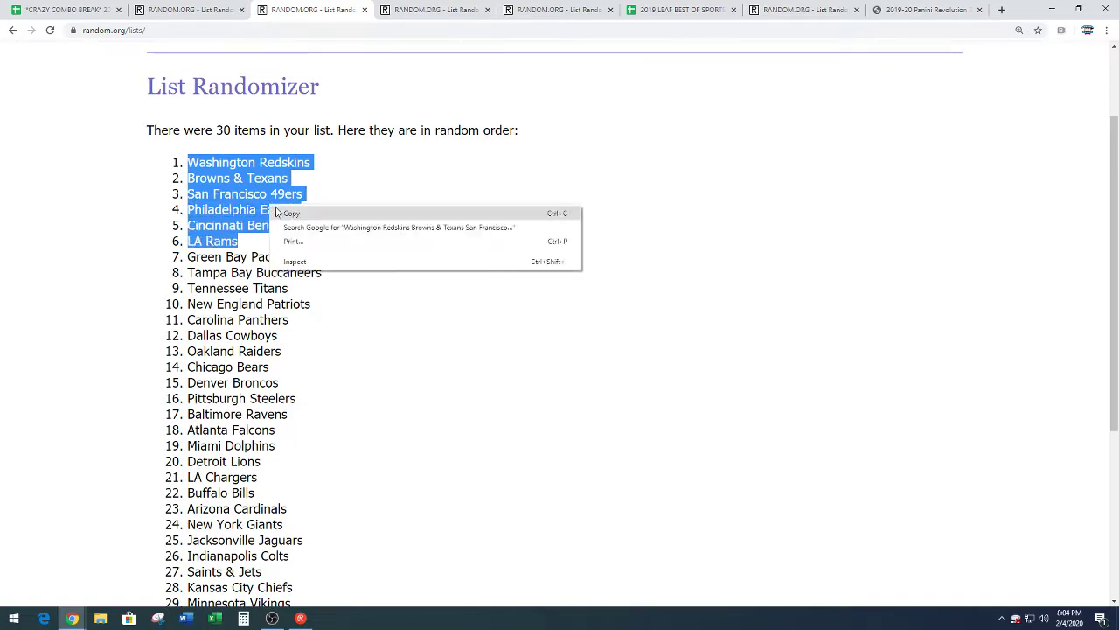
left_click(283, 213)
Clear the selections, confirm the six-times count, and return to the break spreadsheet.
left_click(355, 288)
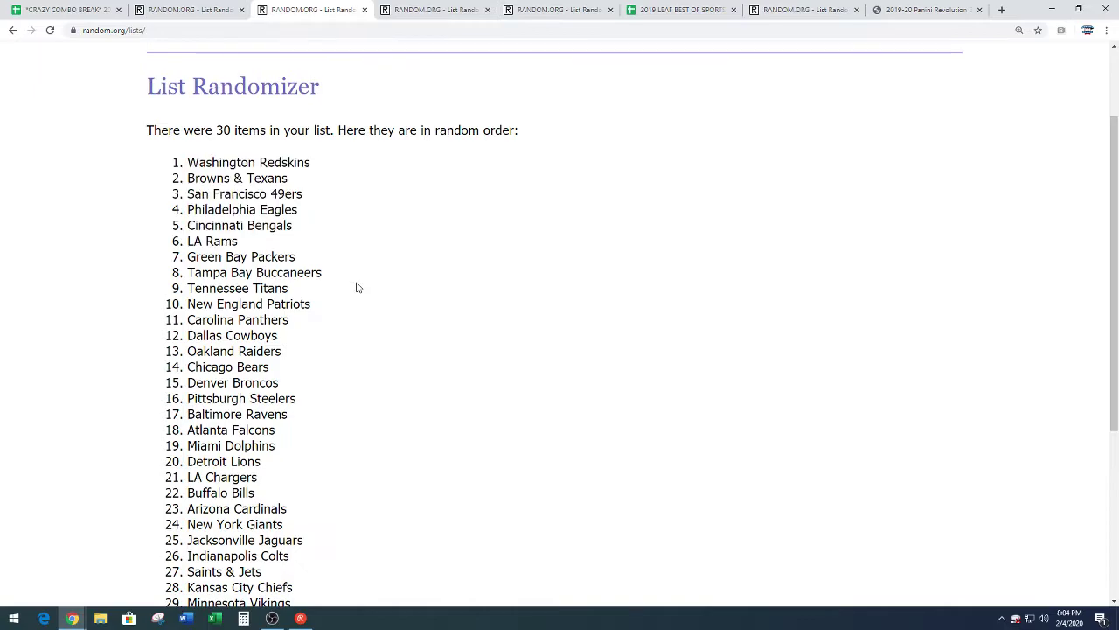
scroll(385, 297, "down", 3)
left_click_drag(321, 447, 435, 437)
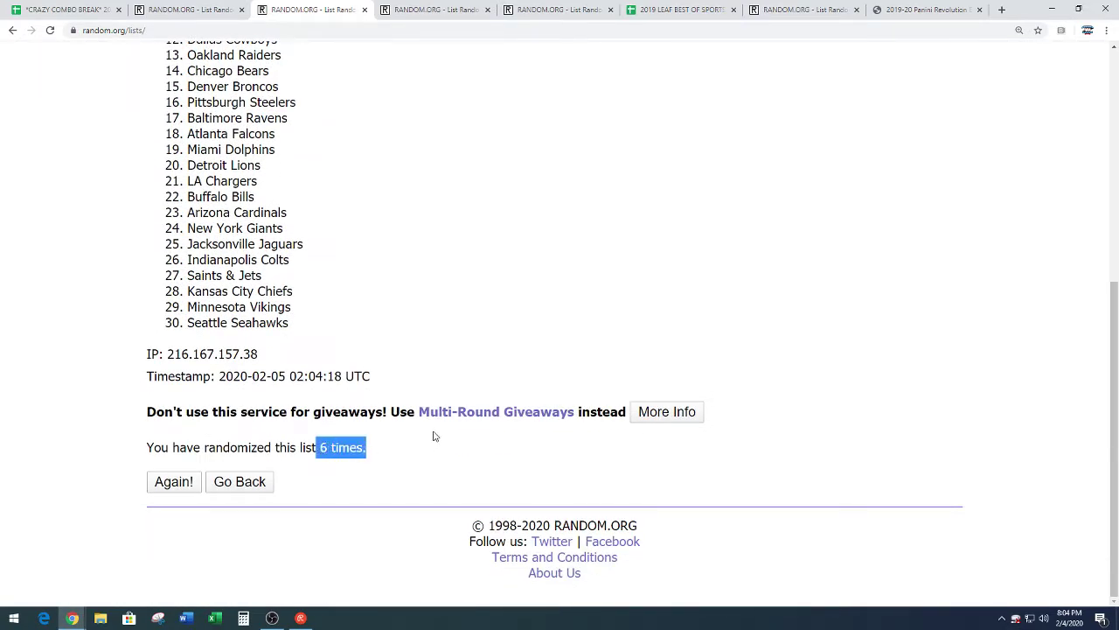
left_click(464, 338)
scroll(460, 268, "up", 3)
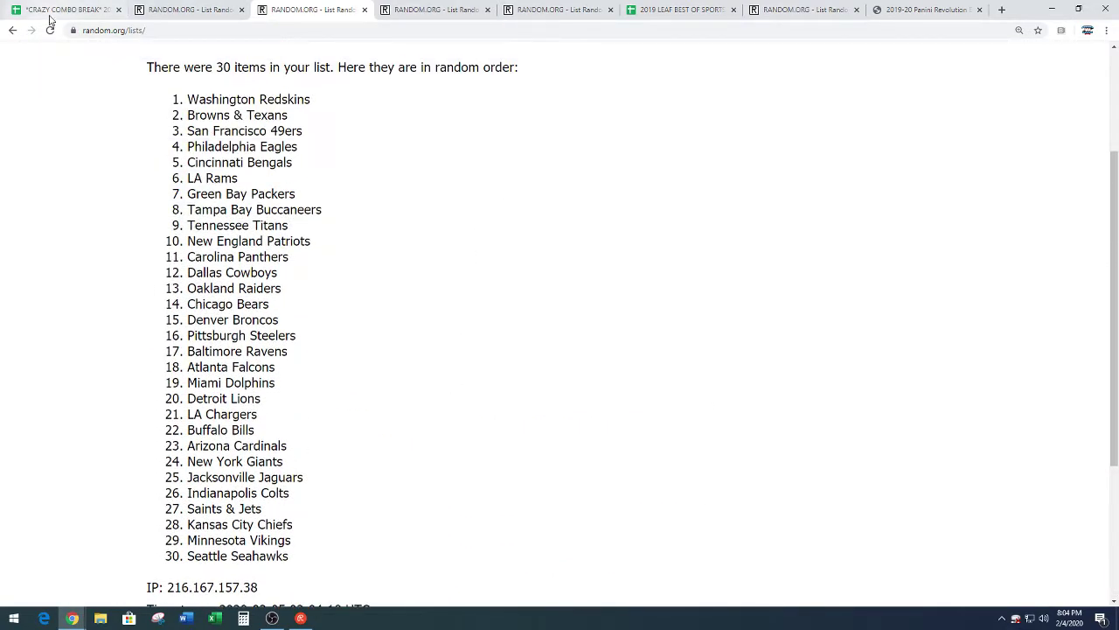
left_click(52, 9)
Paste the six drawn teams into D64:D69 under CRAZY COMBOS ARE.
scroll(612, 297, "up", 2)
left_click(444, 268)
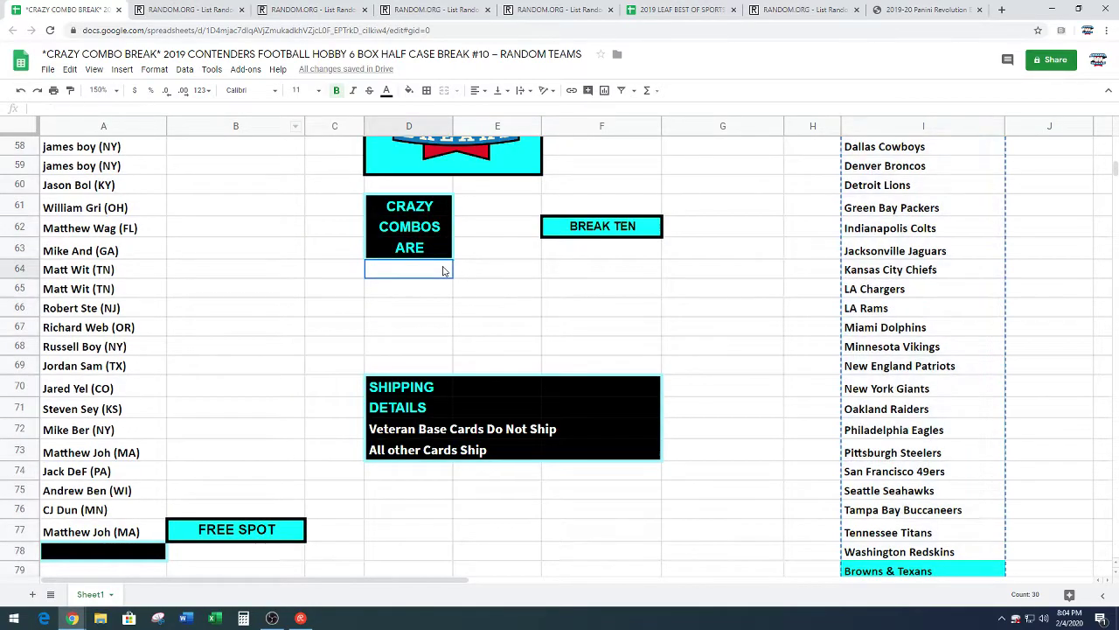
key("ctrl+v")
left_click(692, 345)
Combine Washington Redskins into the Browns & Texans cell and delete its separate cell, shifting up.
scroll(767, 335, "down", 2)
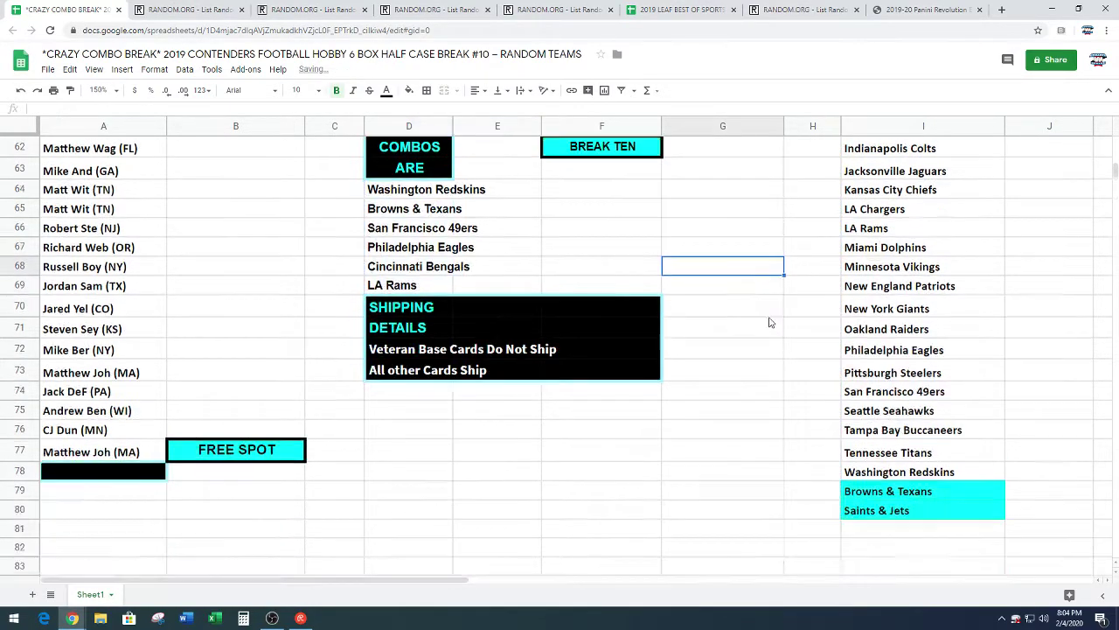
double_click(956, 492)
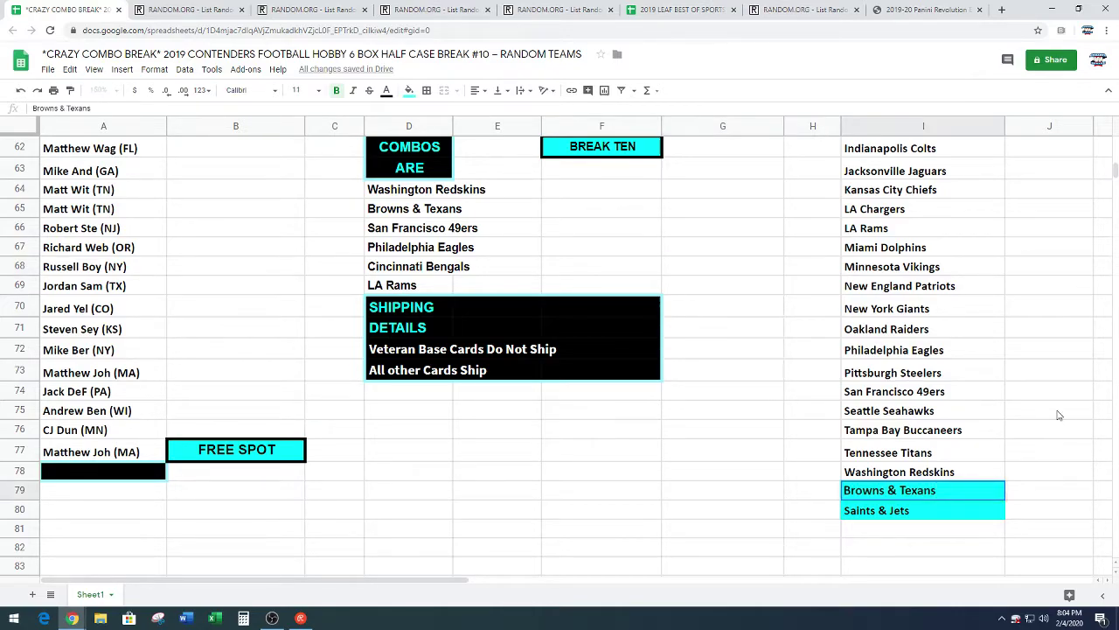
type(" Redskins")
right_click(980, 475)
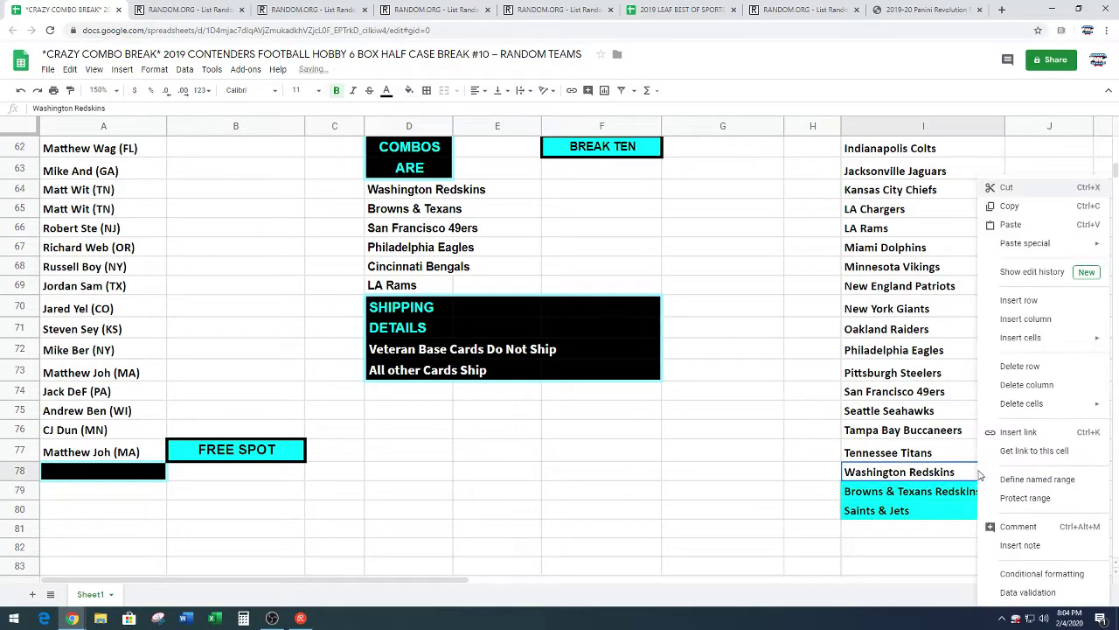
mouse_move(1023, 403)
left_click(953, 428)
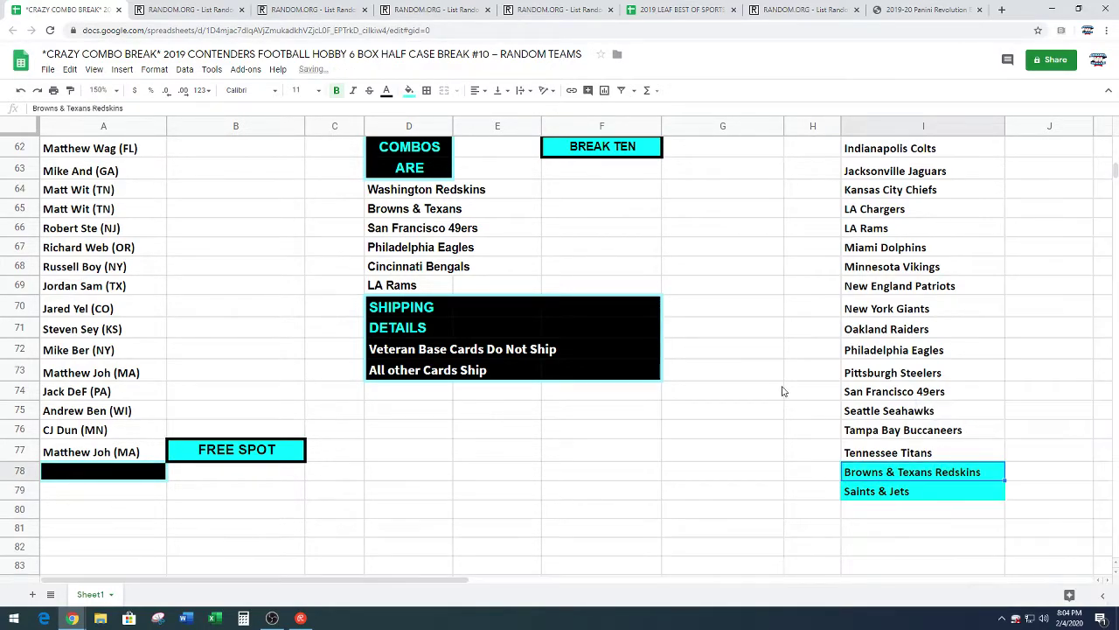
Turn the Philadelphia Eagles cell into 'Eagles & 49ers' and fill it yellow.
double_click(967, 353)
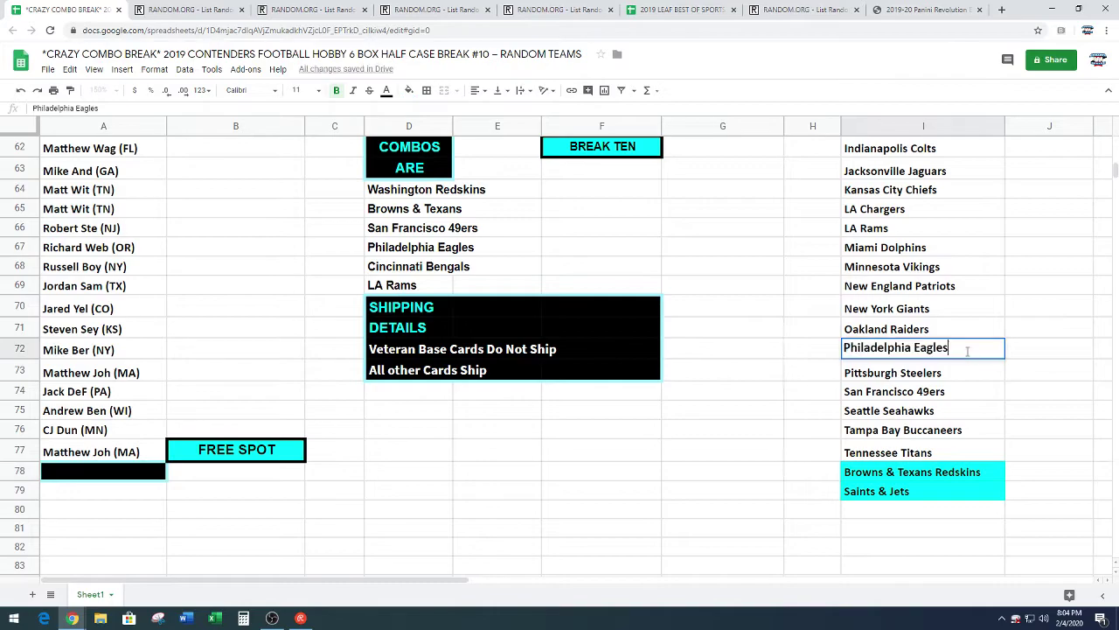
type("&")
left_click(914, 347)
key("BackSpace")
key("BackSpace")
key("BackSpace")
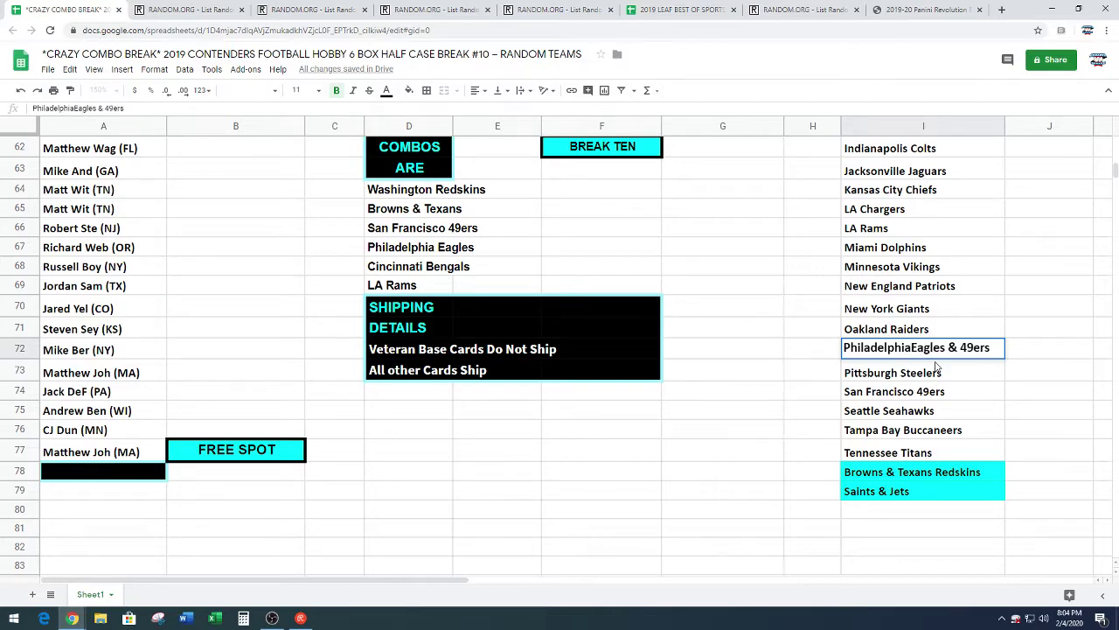
left_click(408, 90)
left_click(453, 155)
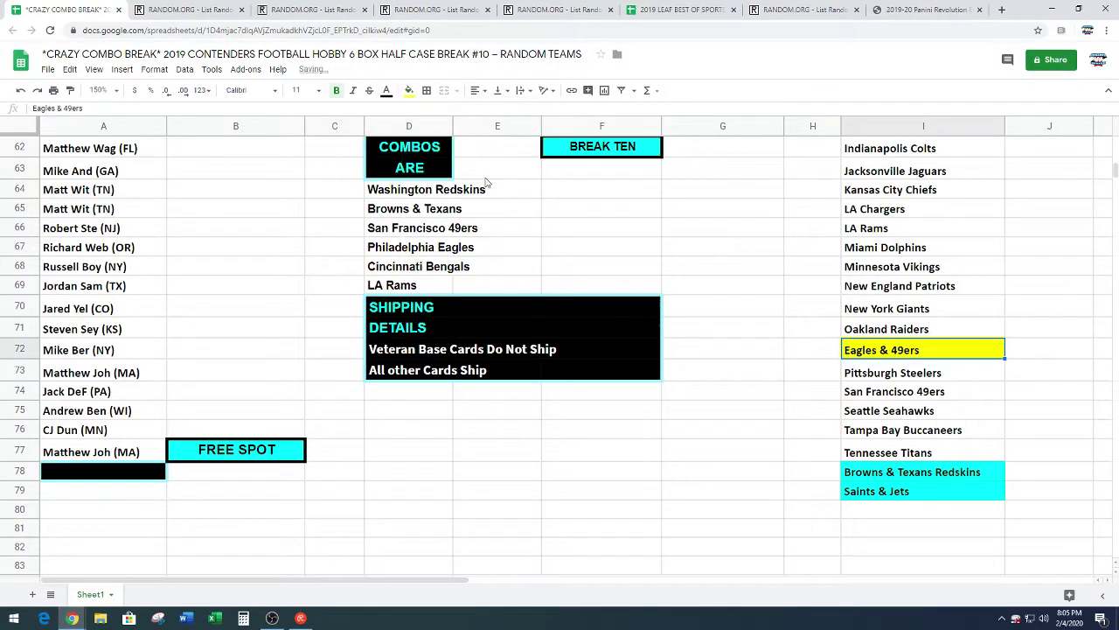
Fill Browns & Texans Redskins yellow and delete the San Francisco 49ers cell, shifting up.
left_click(861, 475)
left_click(408, 90)
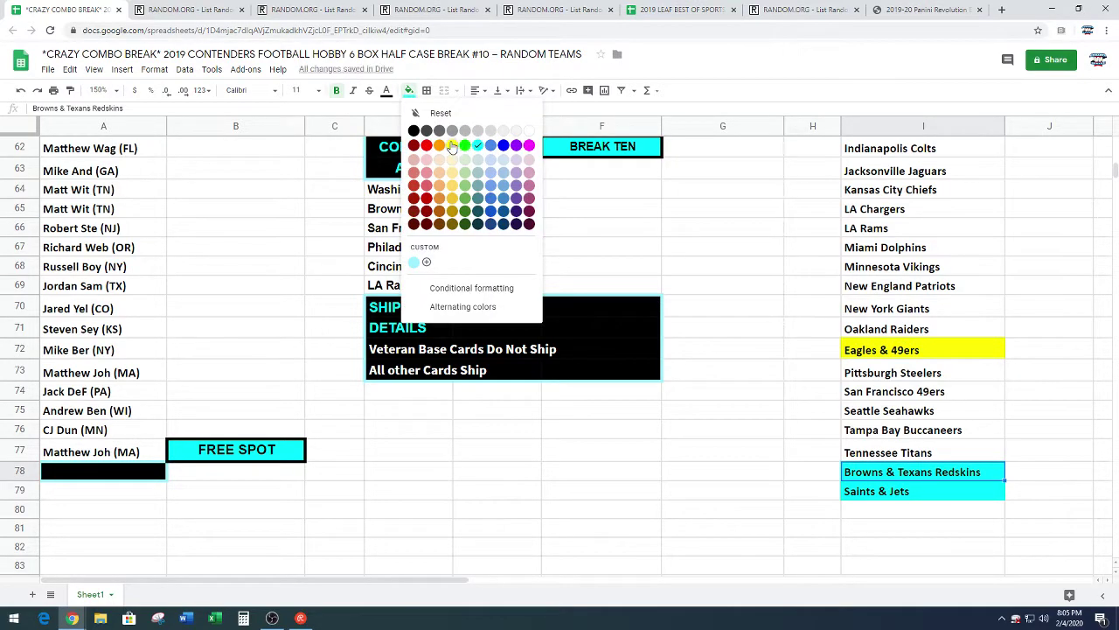
left_click(452, 146)
left_click(926, 395)
right_click(927, 396)
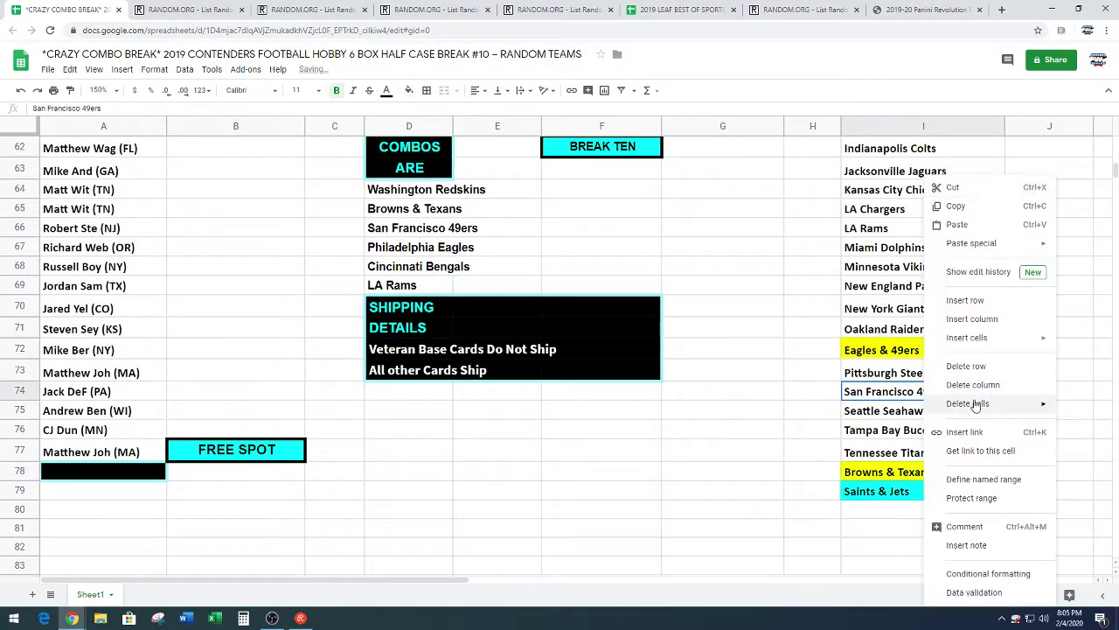
mouse_move(972, 404)
left_click(898, 426)
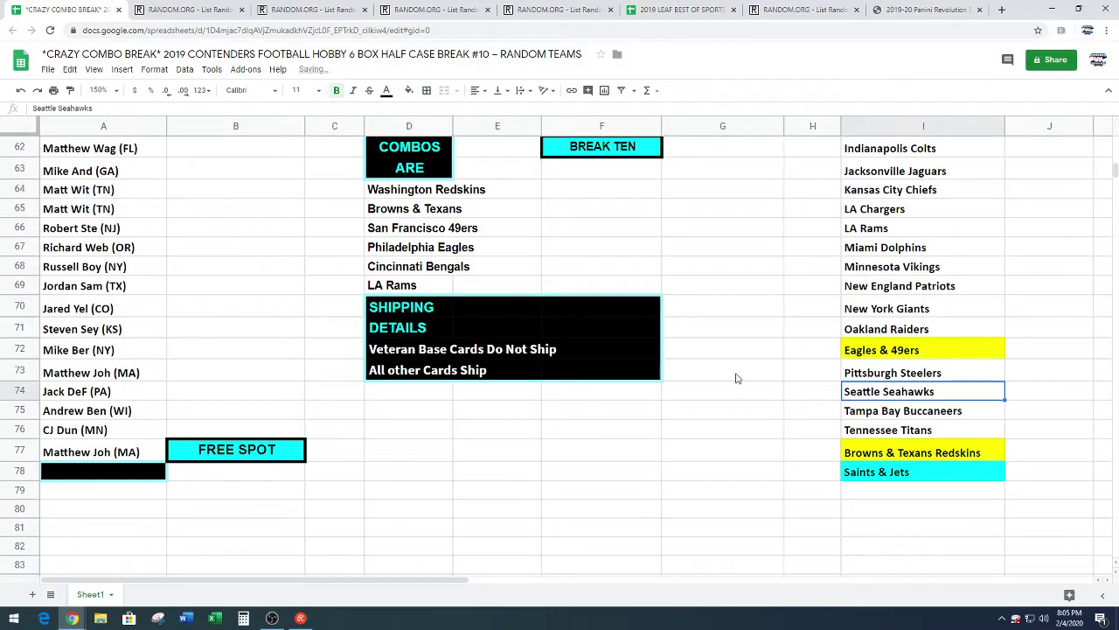
scroll(944, 320, "up", 4)
Change the LA Rams cell to 'Rams & Bengals' and fill it yellow.
scroll(944, 320, "down", 2)
double_click(927, 367)
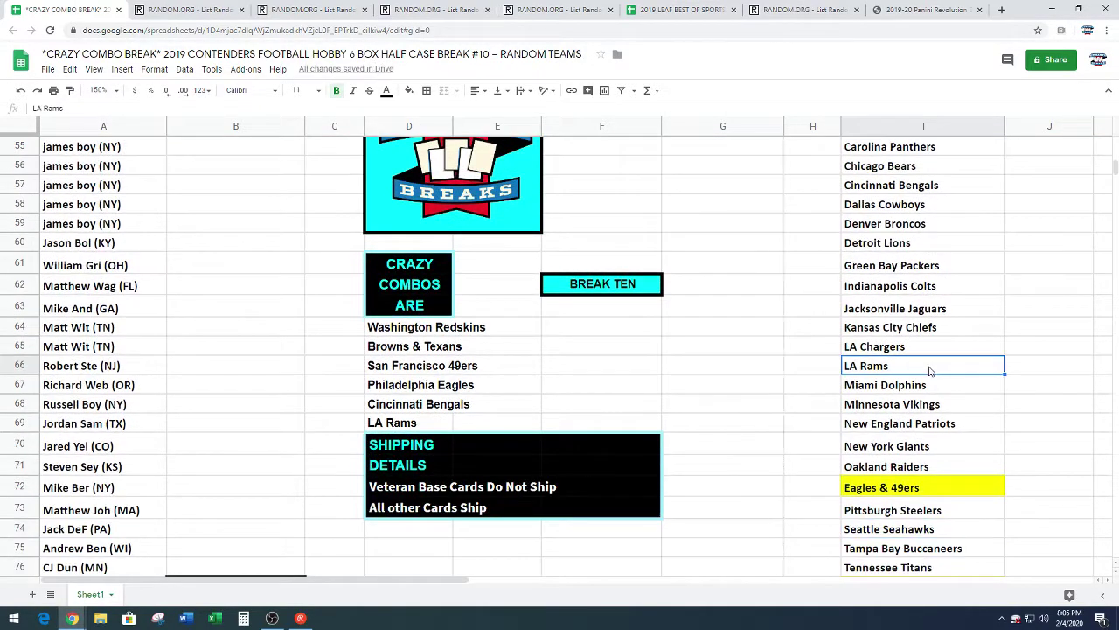
type("&Bengals")
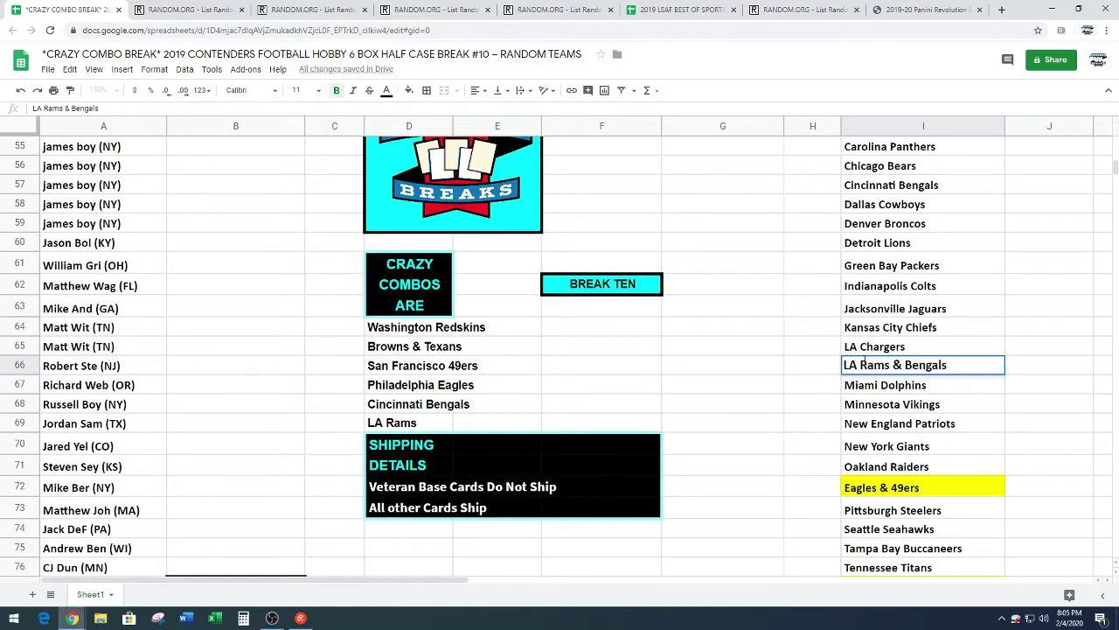
key("BackSpace")
key("BackSpace")
key("BackSpace")
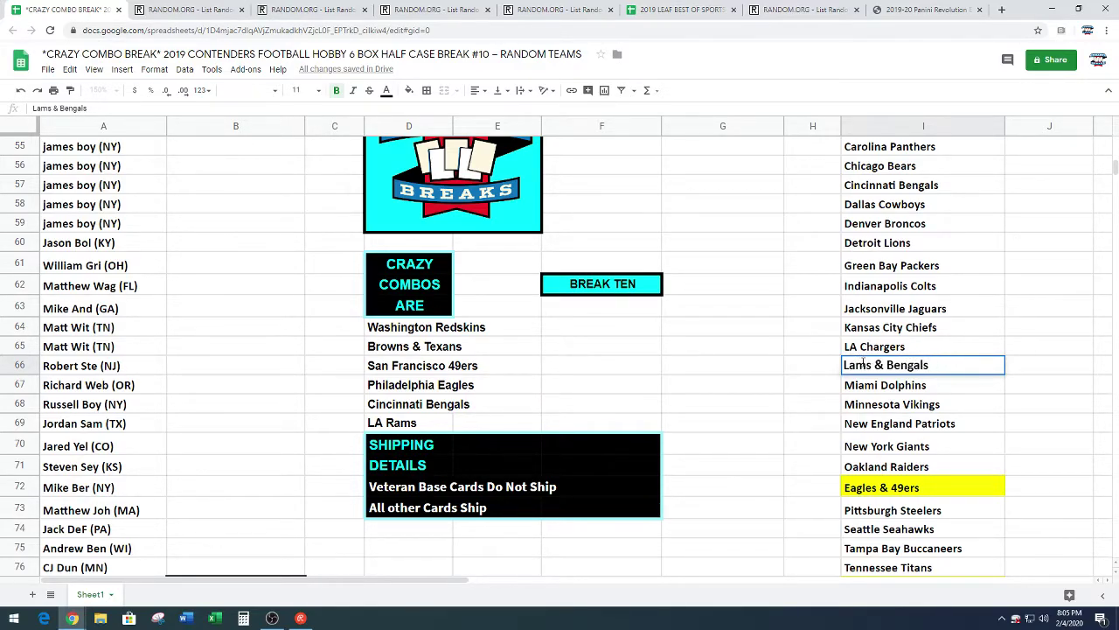
type("R")
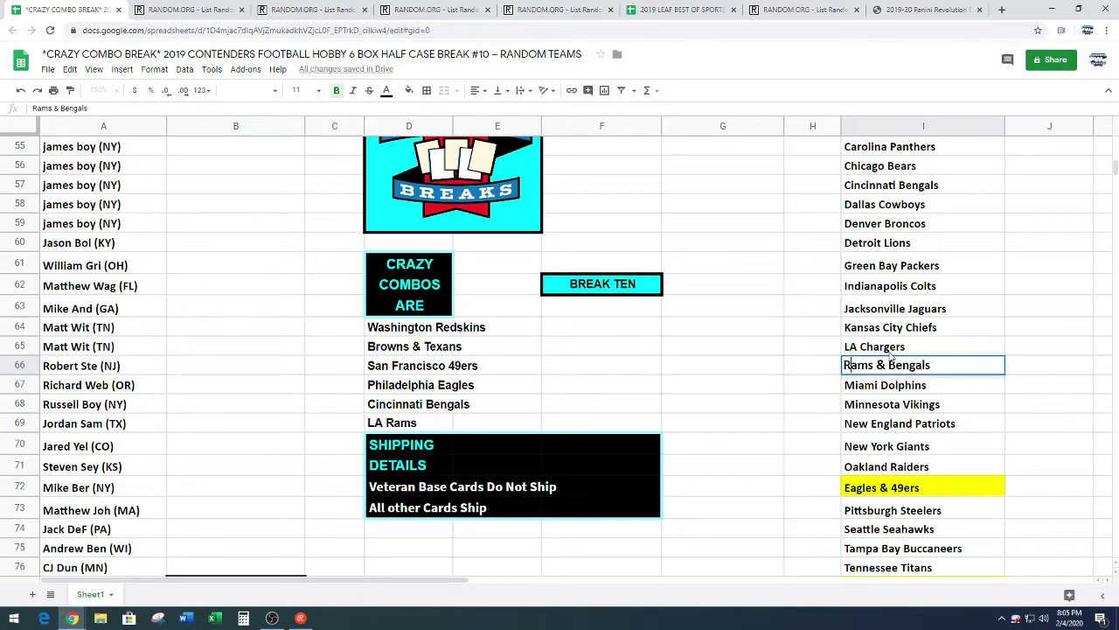
left_click(410, 90)
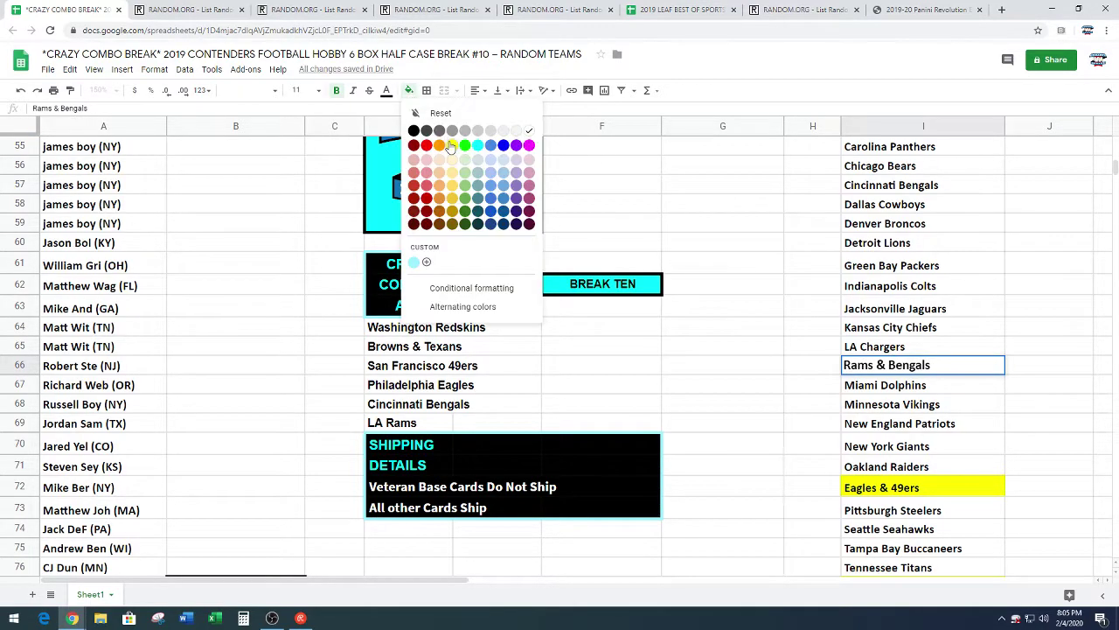
left_click(449, 146)
Delete the Cincinnati Bengals cell with shift up, then select row 77.
scroll(931, 322, "up", 2)
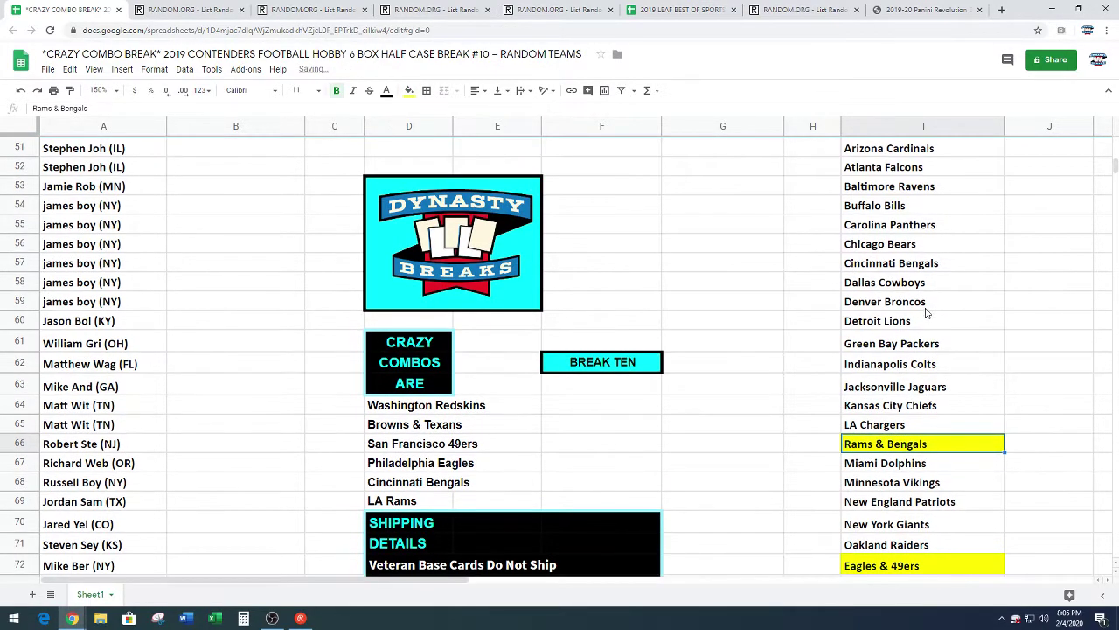
right_click(925, 264)
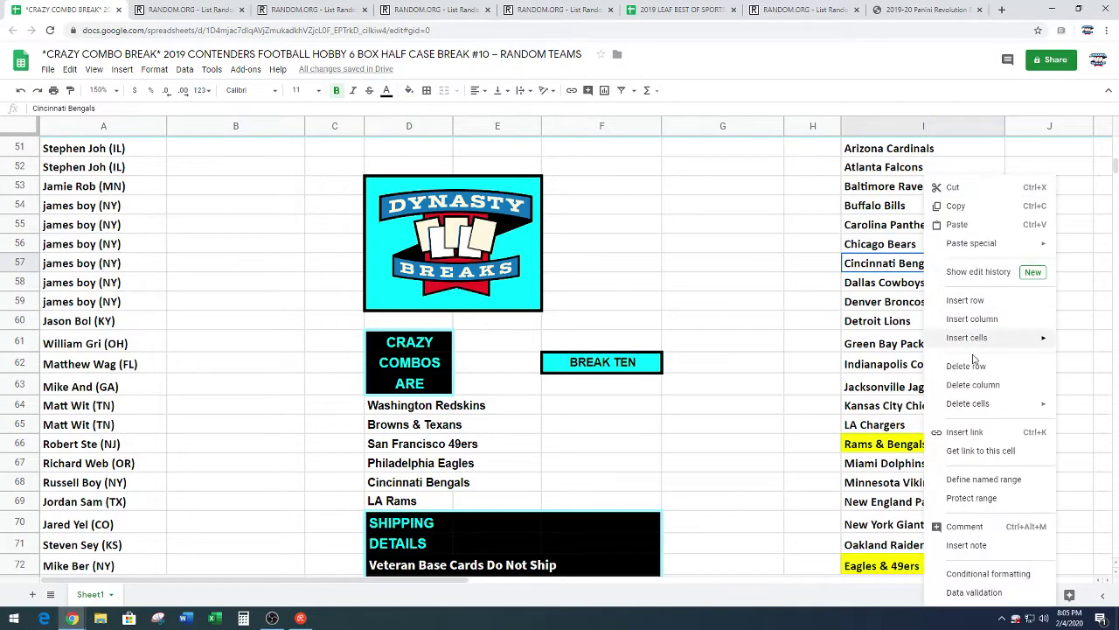
mouse_move(966, 403)
left_click(897, 426)
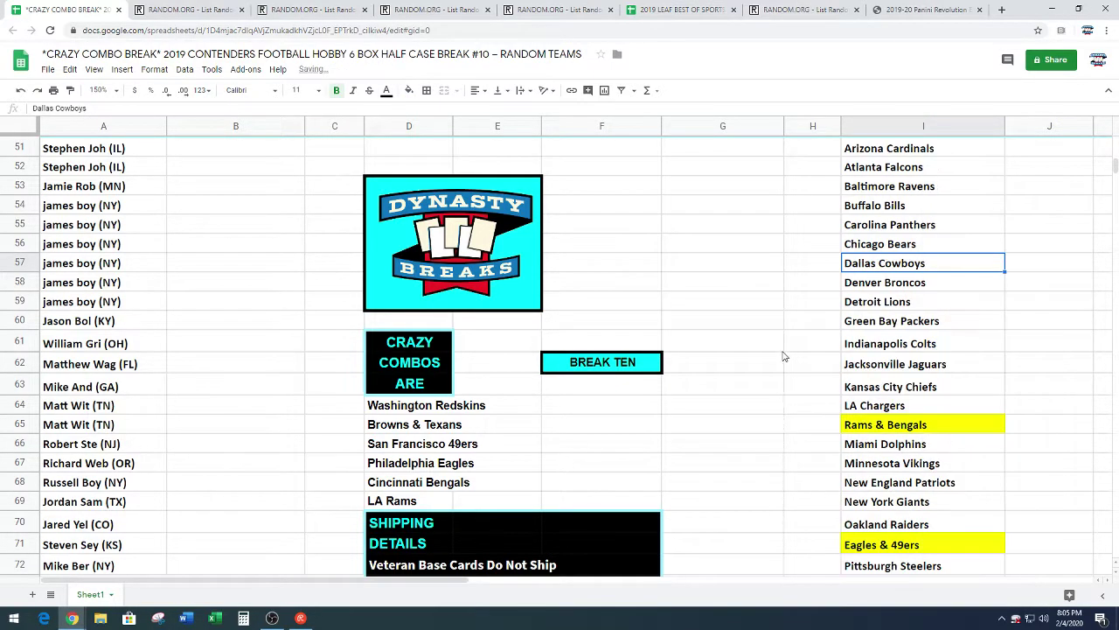
scroll(685, 373, "down", 3)
left_click(24, 473)
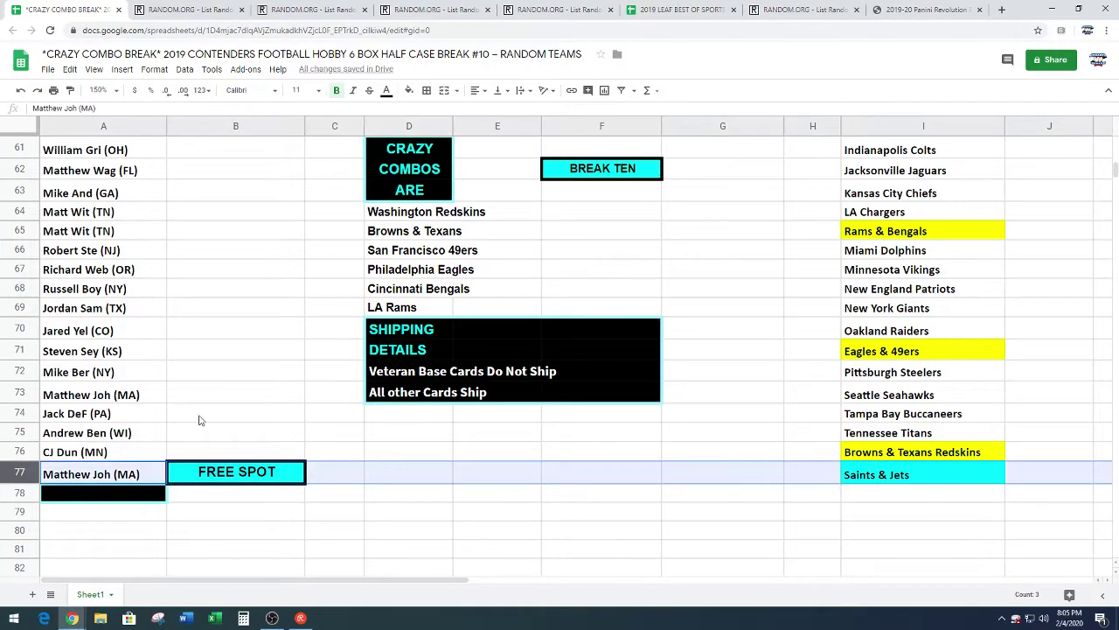
Copy the 27 participant names in A51:A77 and go to the RANDOM.ORG tab.
left_click(277, 358)
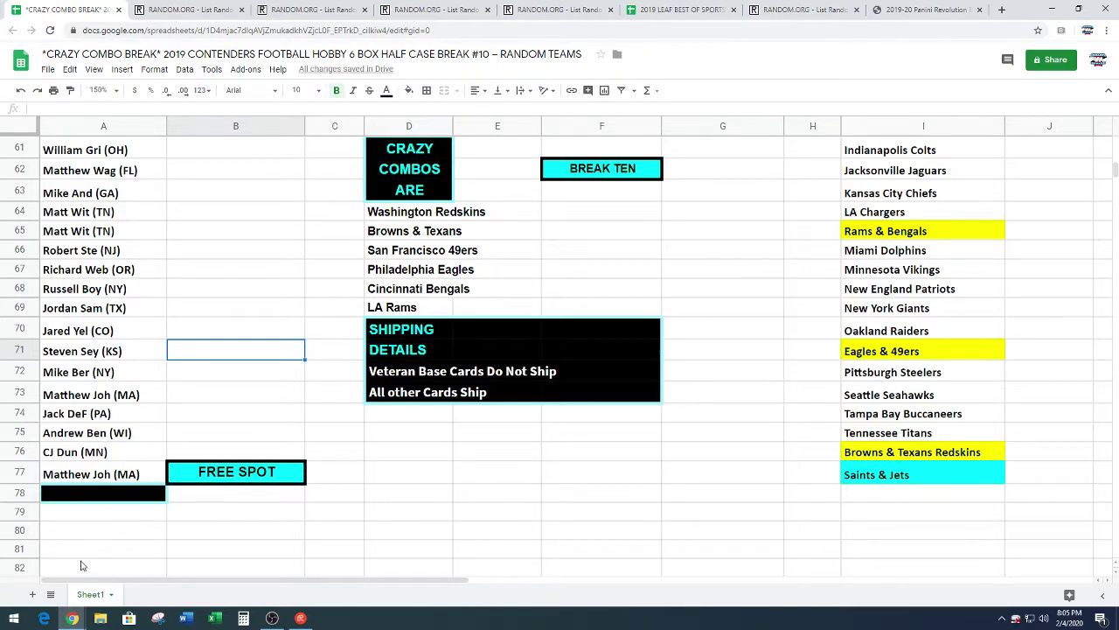
mouse_move(145, 474)
left_mouse_down()
mouse_move(157, 177)
mouse_move(140, 131)
mouse_move(145, 252)
mouse_move(146, 223)
left_mouse_up()
key("ctrl+c")
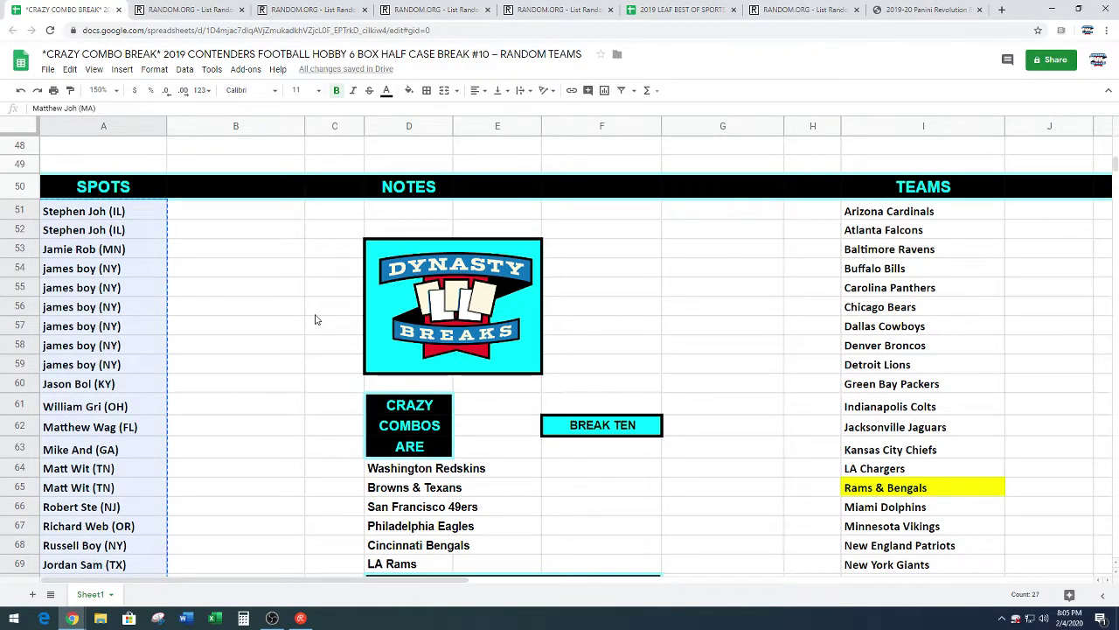
left_click(306, 10)
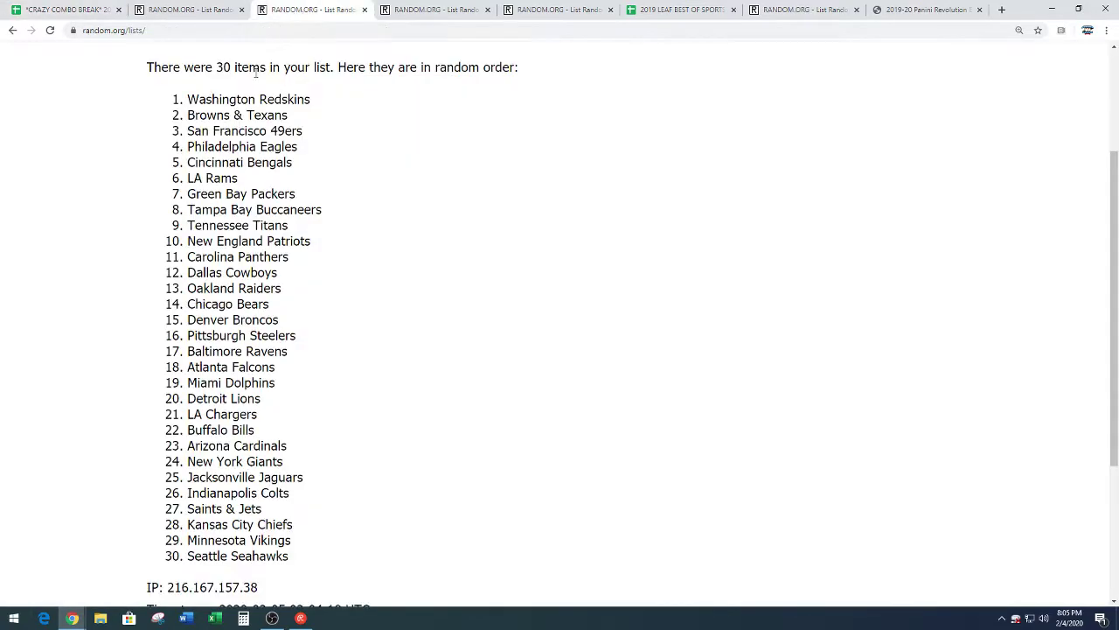
Paste the 27 names into the empty List Randomizer and shuffle them six times.
left_click(437, 9)
scroll(188, 210, "down", 3)
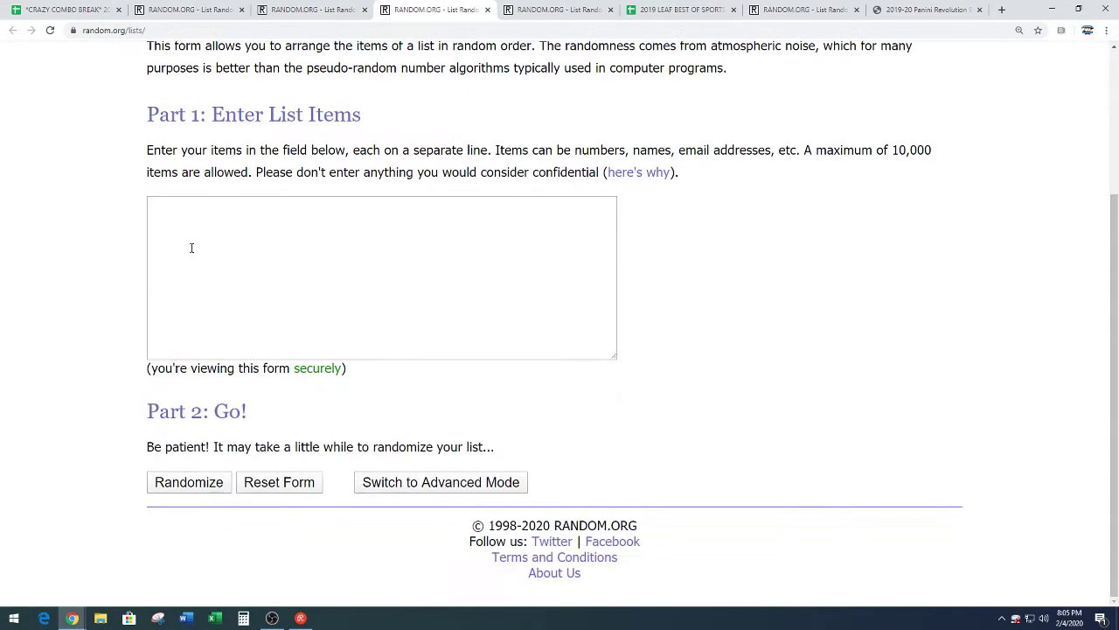
right_click(191, 249)
left_click(241, 339)
left_click(189, 481)
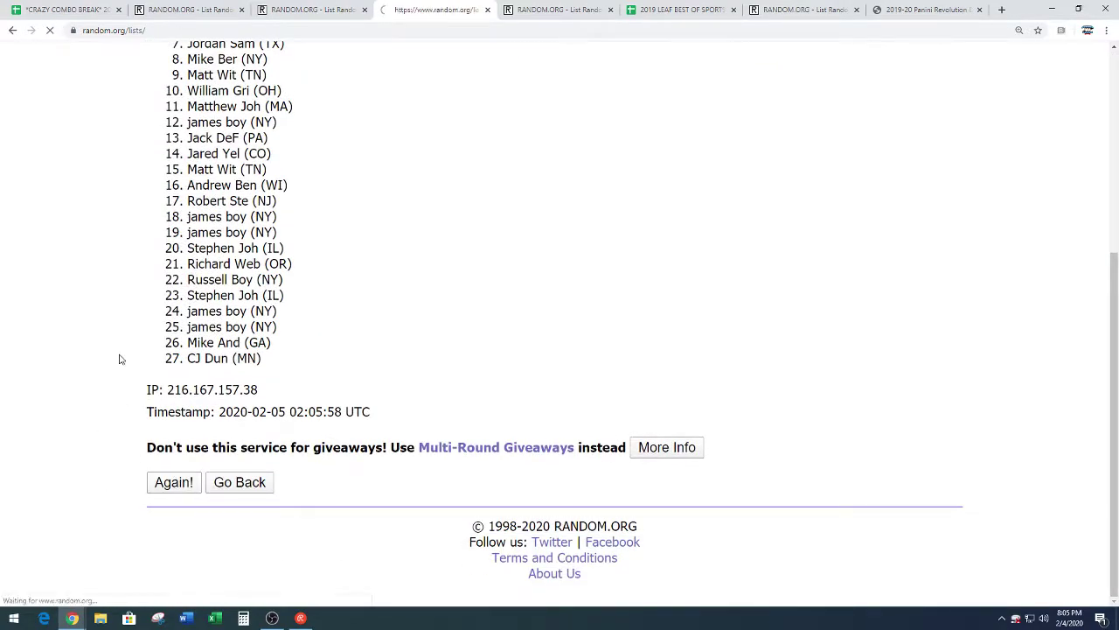
left_click(150, 476)
left_click(149, 473)
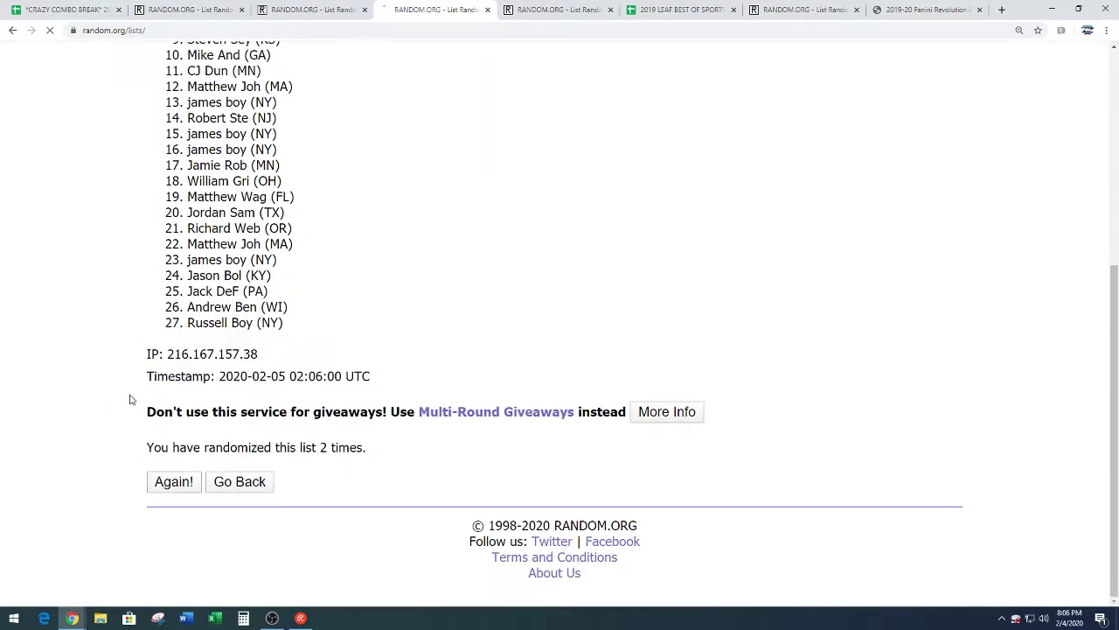
left_click(150, 472)
left_click(169, 476)
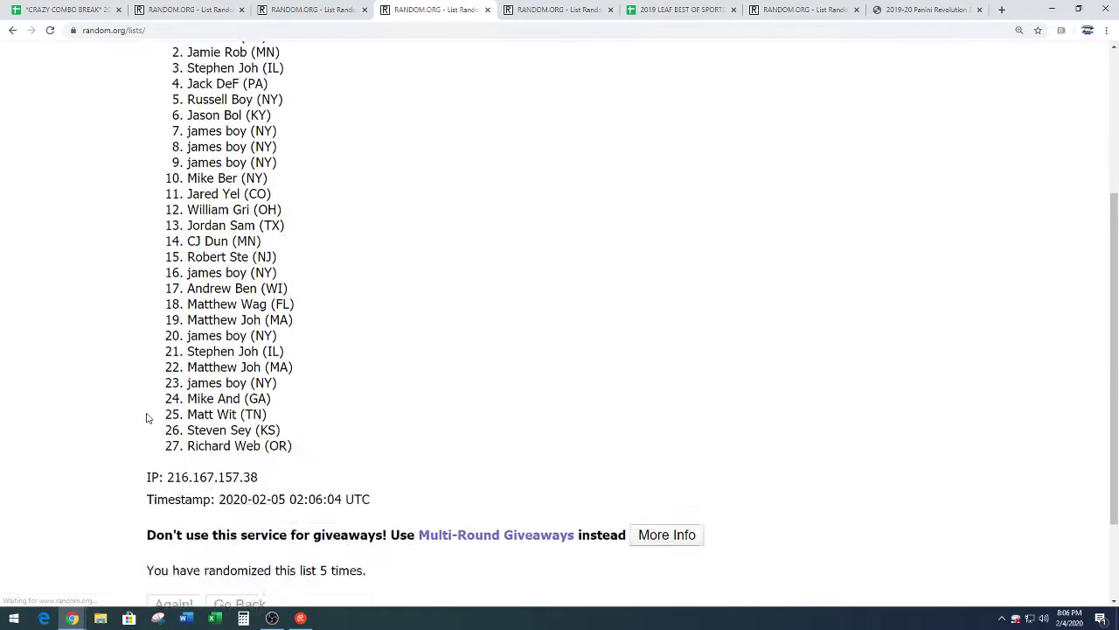
left_click(161, 486)
Copy all 27 names in their final randomized order.
scroll(454, 214, "down", 2)
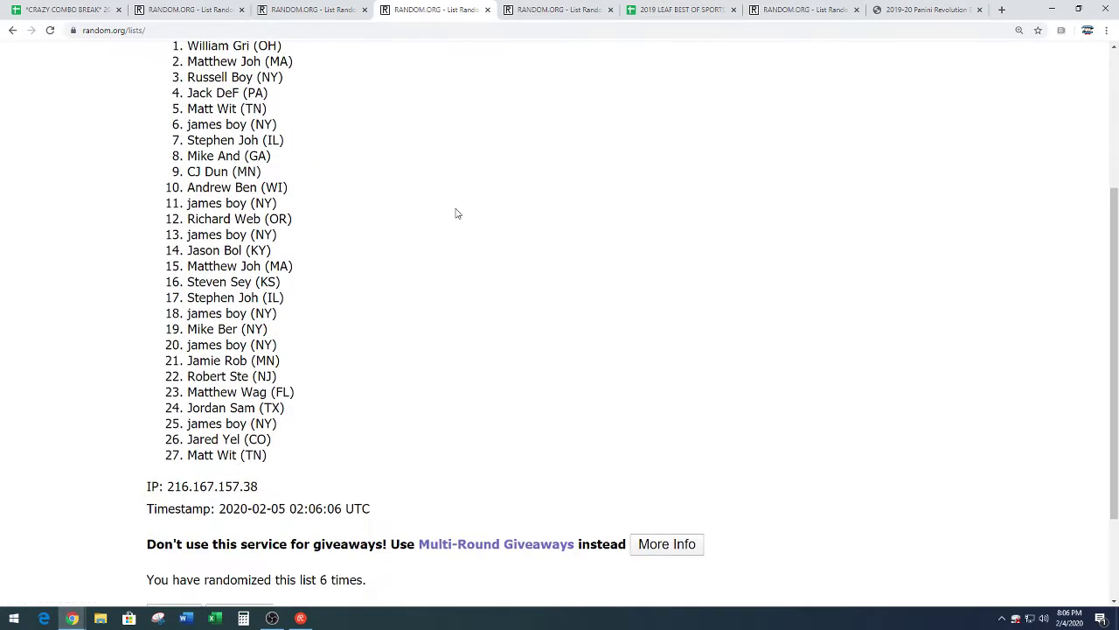
mouse_move(189, 103)
left_mouse_down()
mouse_move(289, 527)
mouse_move(278, 514)
left_mouse_up()
right_click(240, 452)
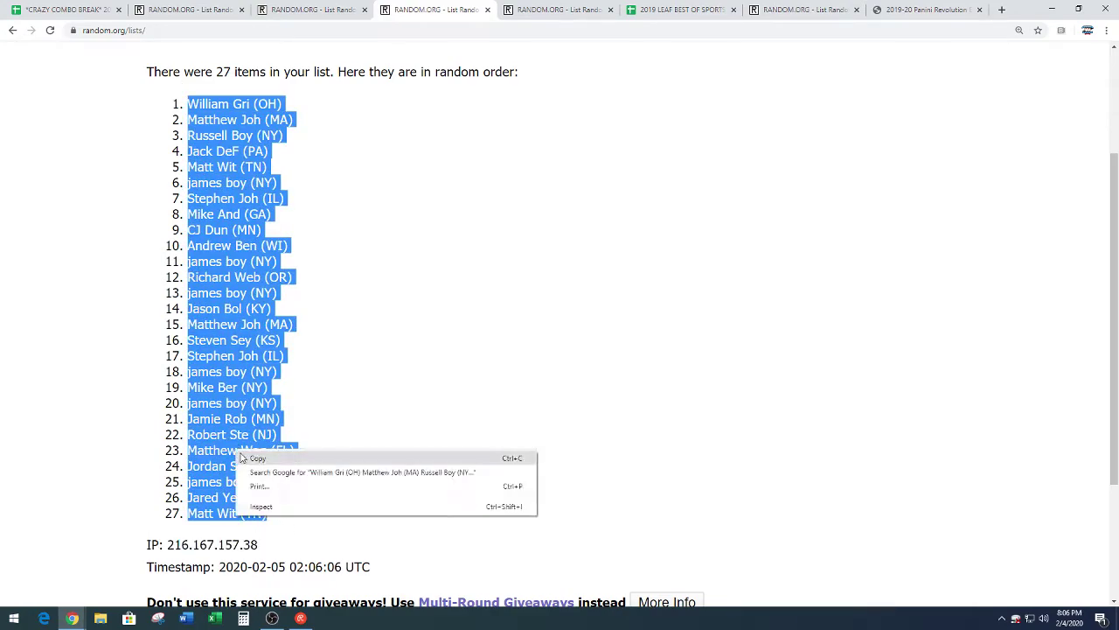
left_click(247, 458)
left_click(357, 393)
scroll(387, 370, "down", 3)
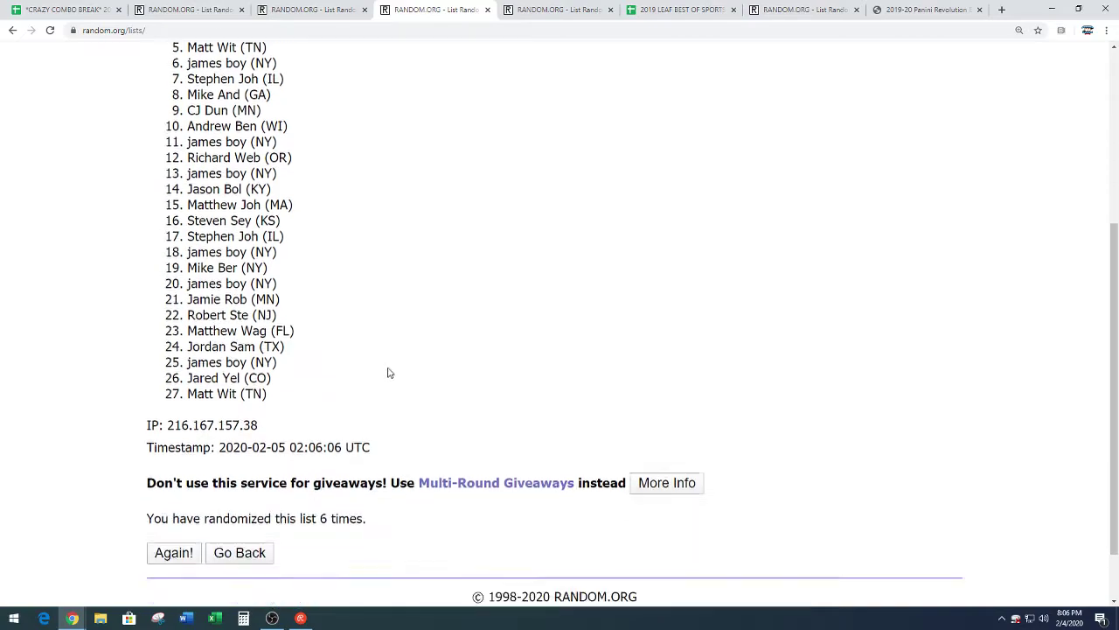
left_click_drag(324, 449, 395, 455)
left_click(438, 320)
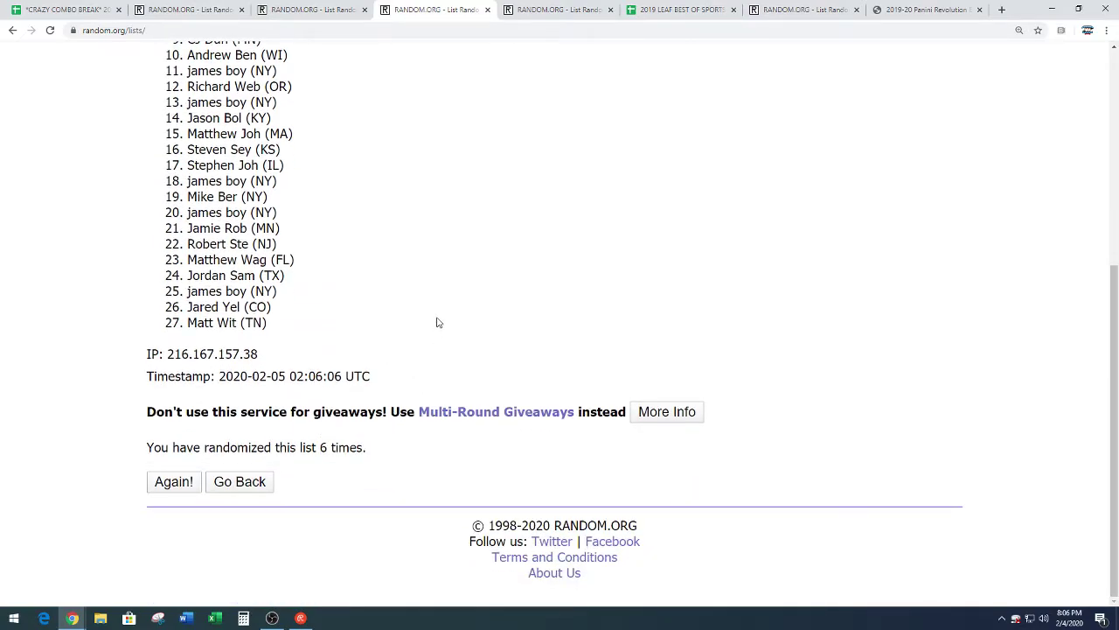
Paste the randomized names starting at A1 and make them bold.
scroll(437, 320, "up", 3)
left_click(61, 9)
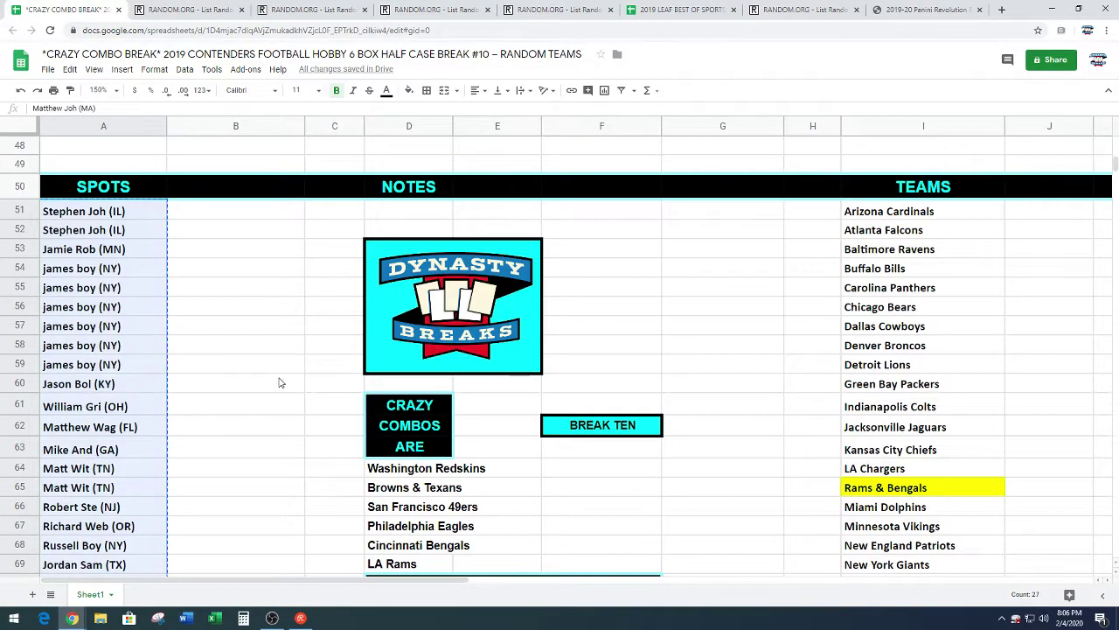
scroll(280, 382, "up", 15)
scroll(280, 386, "up", 1)
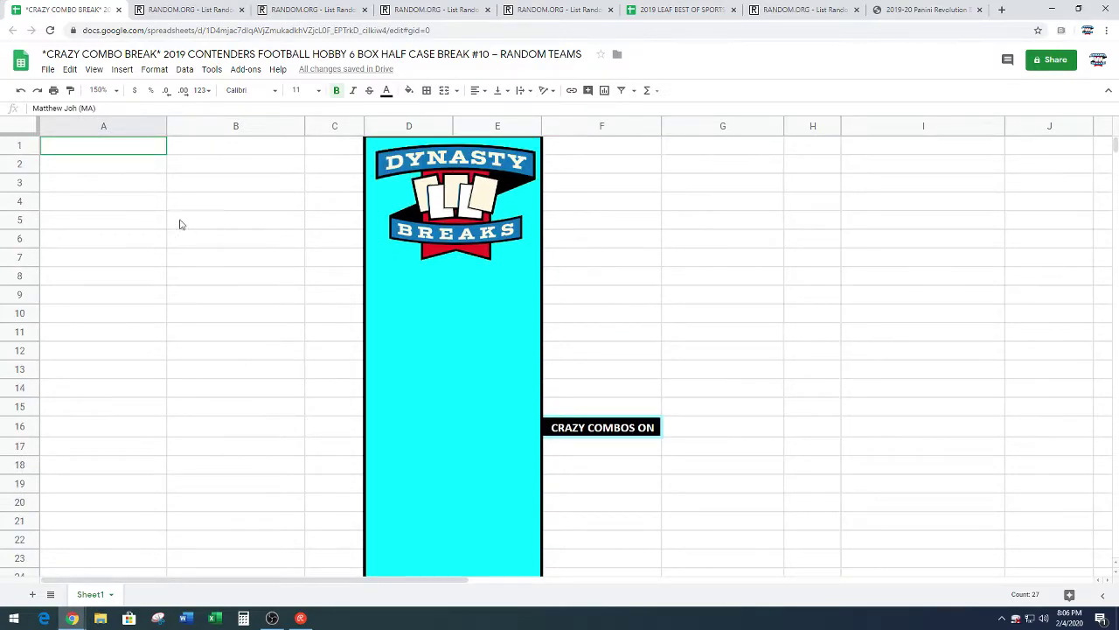
key("ctrl+v")
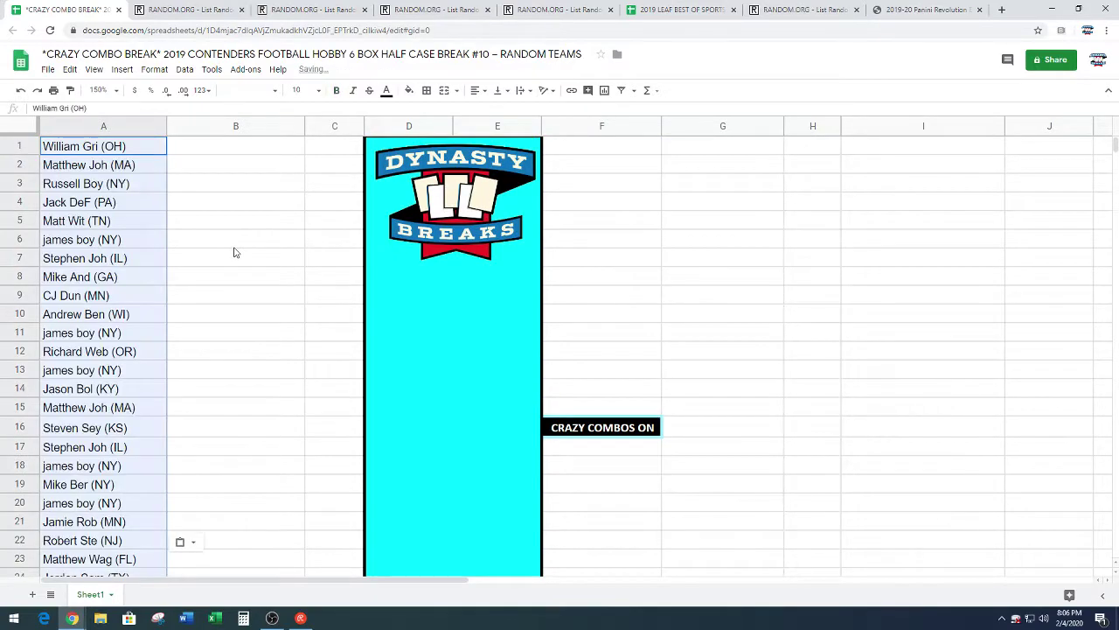
key("ctrl+b")
left_click(264, 295)
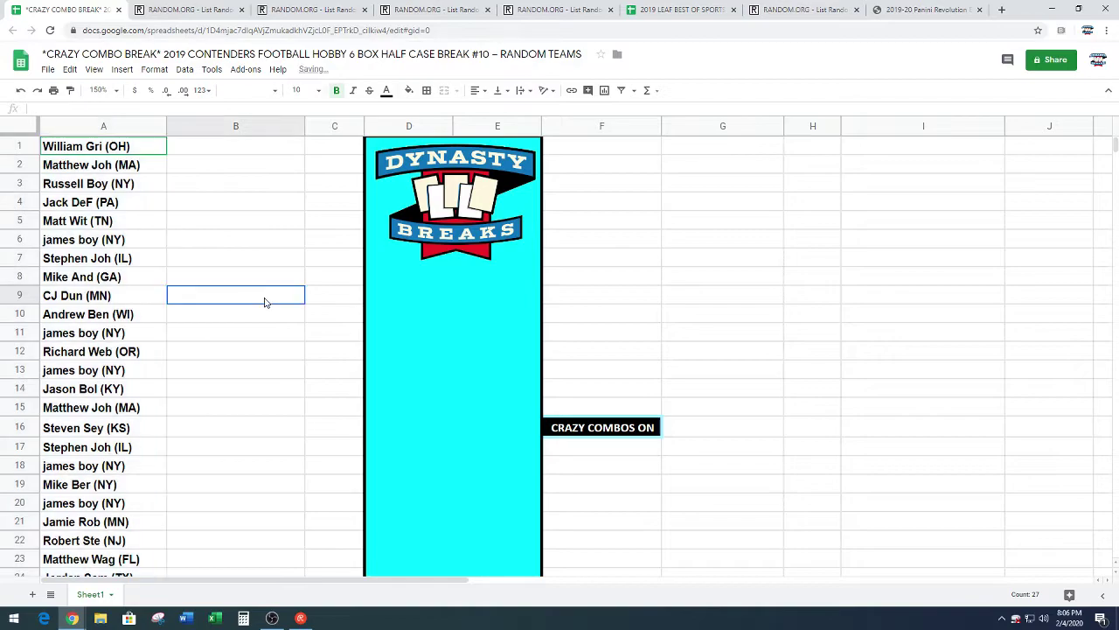
Move the second half of the names, A15:A27, to F1.
scroll(261, 323, "down", 3)
left_click_drag(156, 484, 120, 263)
scroll(341, 280, "up", 3)
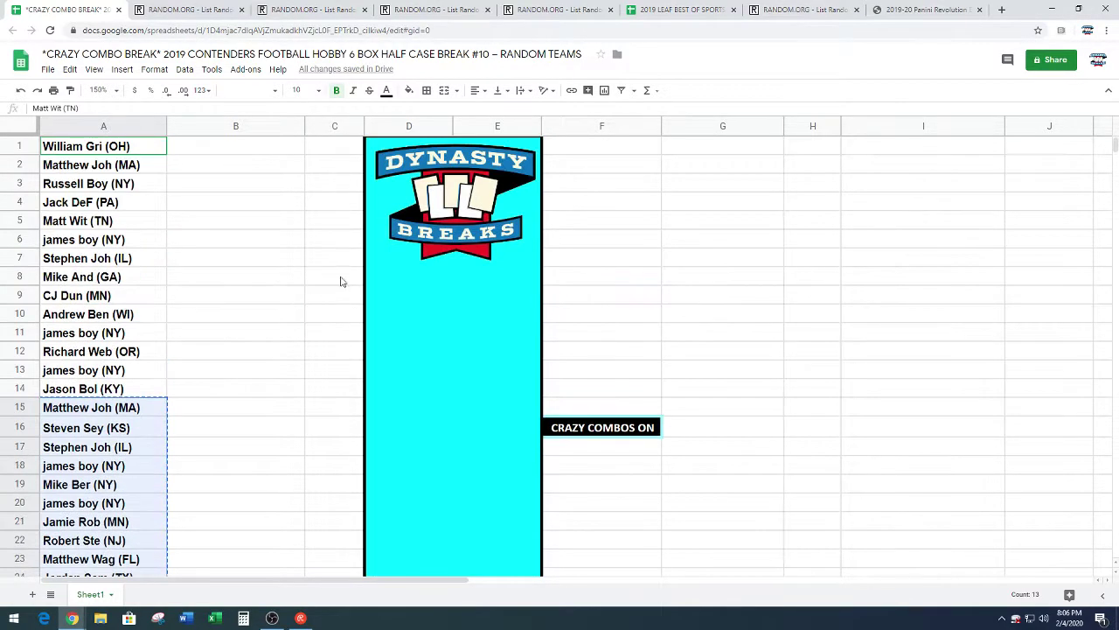
left_click(600, 149)
key("ctrl+v")
left_click(879, 238)
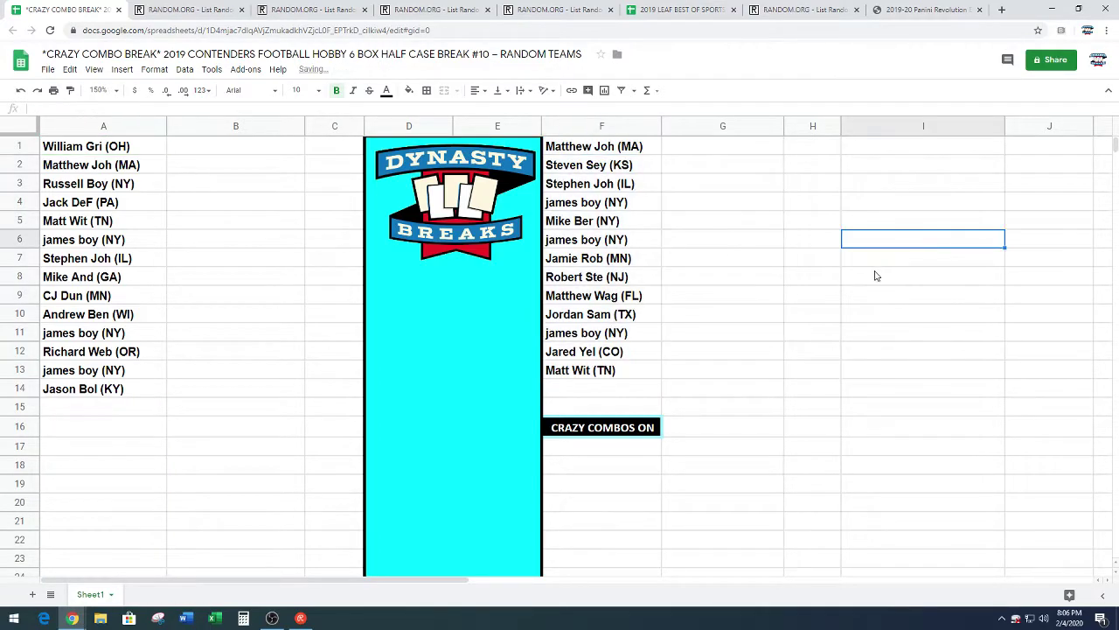
Select the TEAMS list in I51:I77.
scroll(861, 327, "down", 2)
scroll(860, 327, "down", 10)
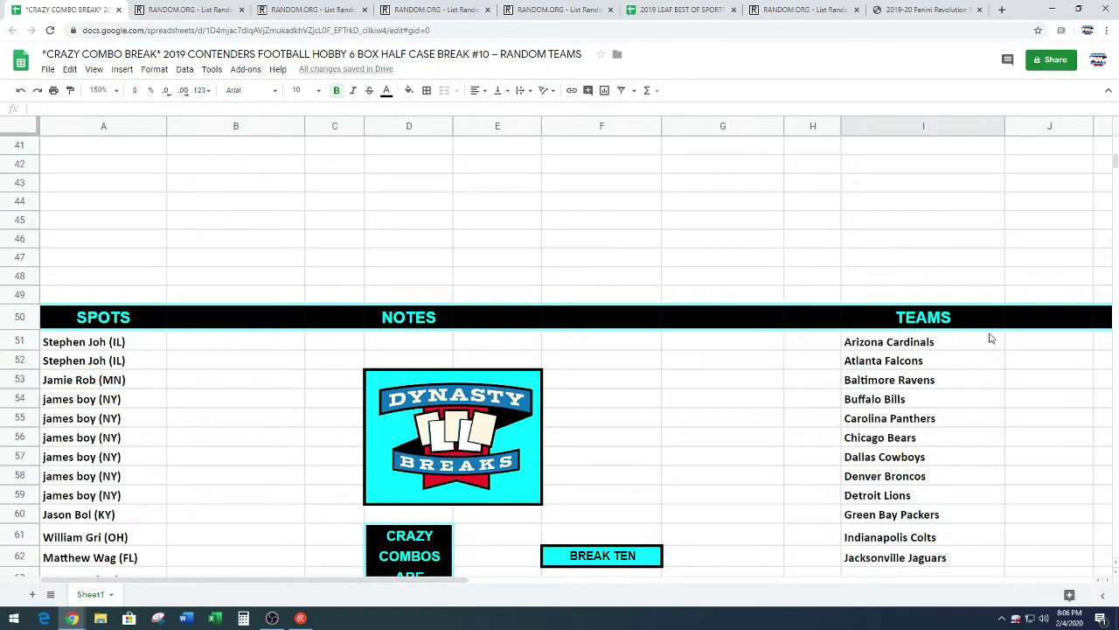
mouse_move(991, 338)
left_mouse_down()
mouse_move(959, 592)
mouse_move(943, 516)
left_mouse_up()
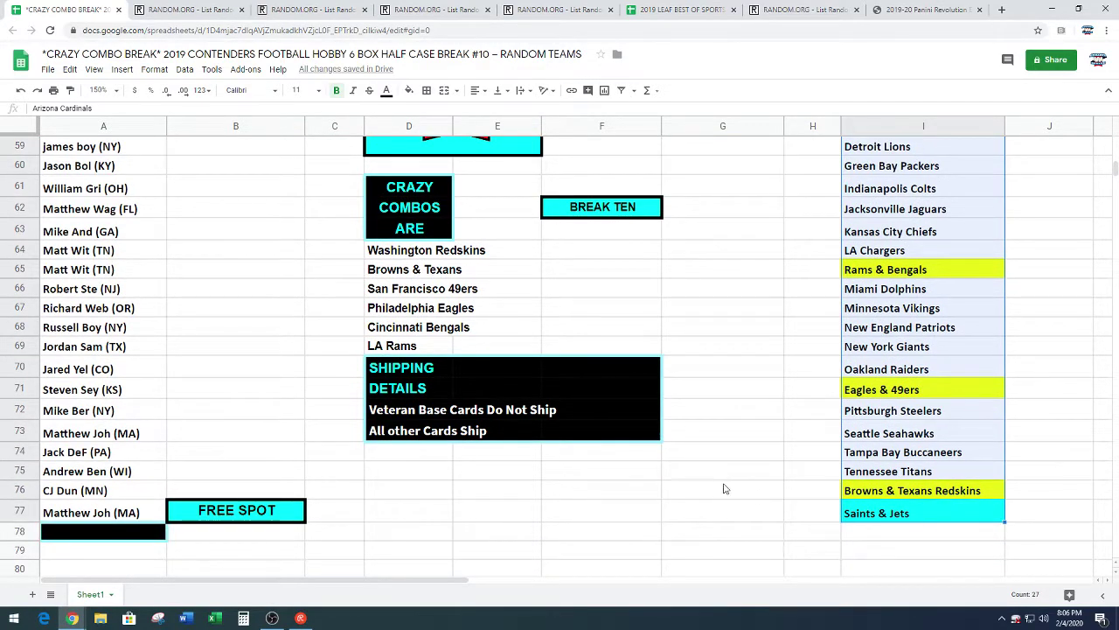
Paste the 27 team names into the RANDOM.ORG List Randomizer and randomize them.
left_click(560, 10)
scroll(150, 292, "down", 2)
right_click(207, 248)
left_click(235, 338)
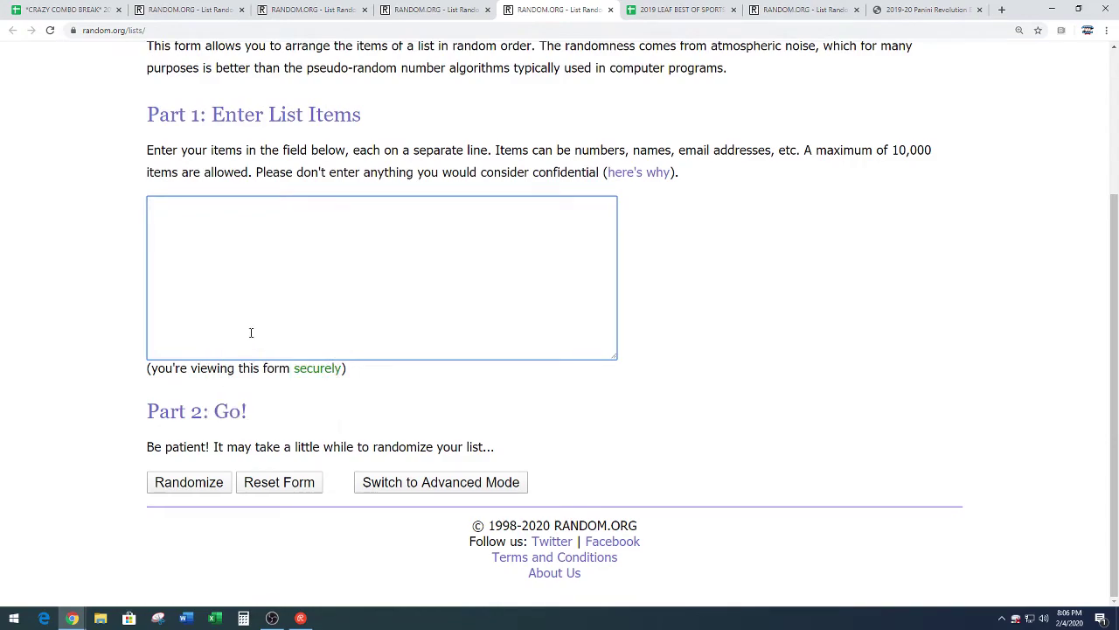
left_click(189, 481)
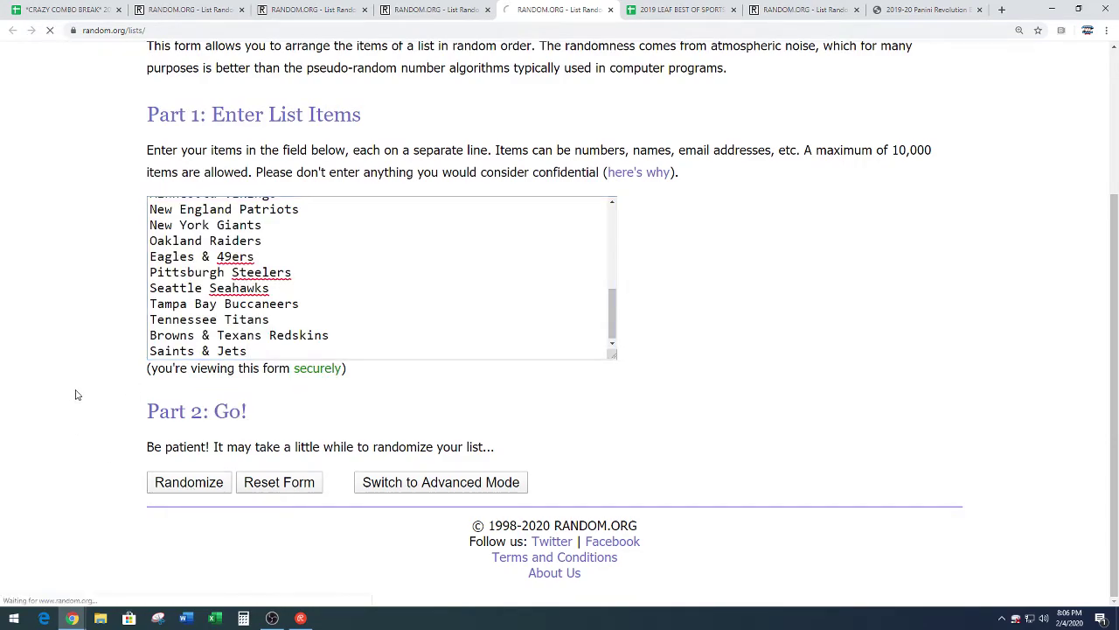
Reshuffle the team list several more times until Seattle Seahawks comes first.
scroll(136, 470, "down", 3)
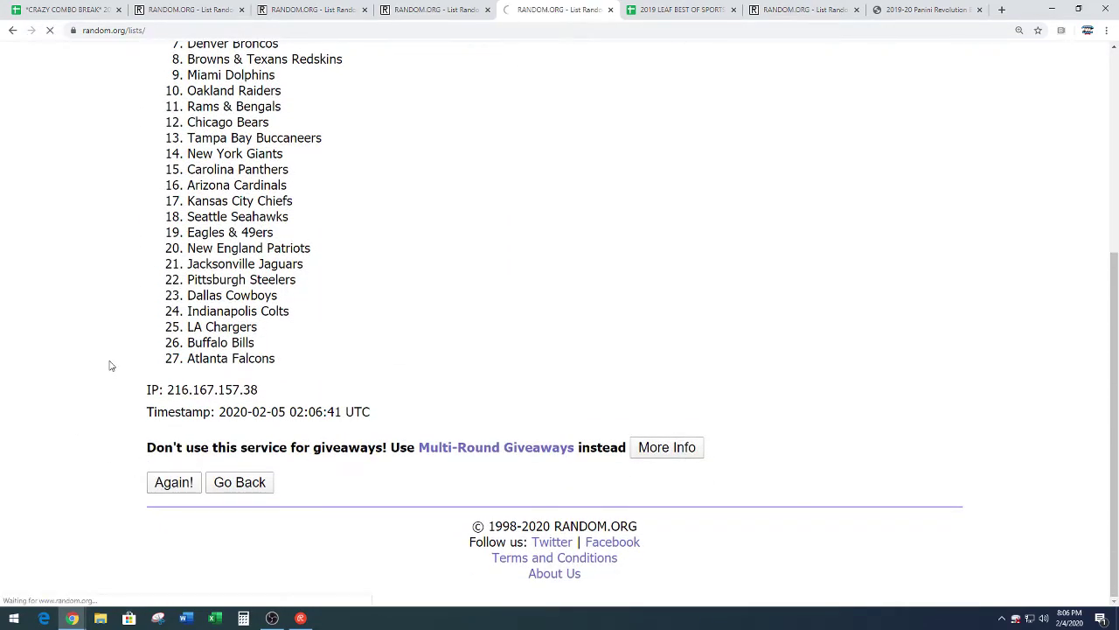
left_click(172, 481)
left_click(172, 480)
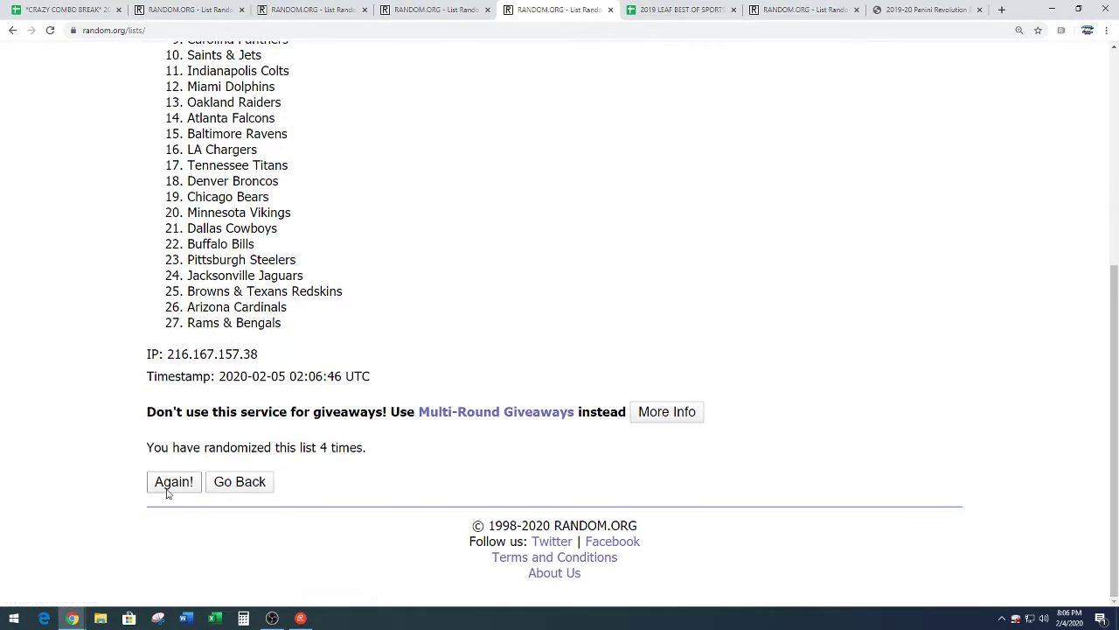
left_click(167, 483)
scroll(109, 363, "down", 3)
left_click(151, 486)
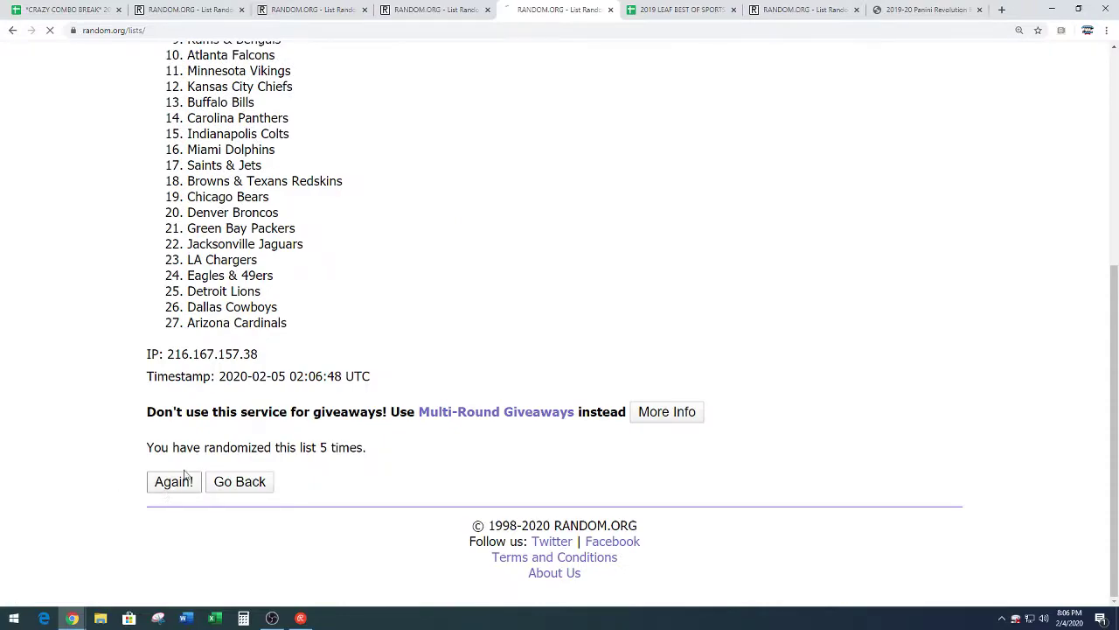
scroll(586, 214, "down", 2)
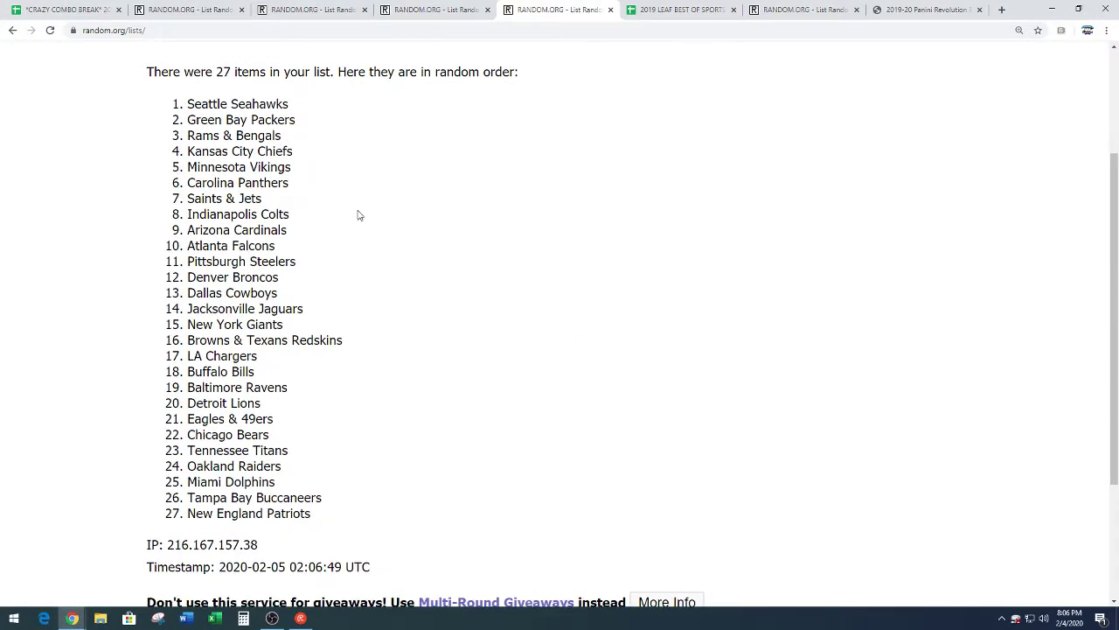
Copy the final randomized team list and clear the page selection.
mouse_move(188, 103)
left_mouse_down()
mouse_move(296, 125)
mouse_move(315, 481)
mouse_move(330, 512)
left_mouse_up()
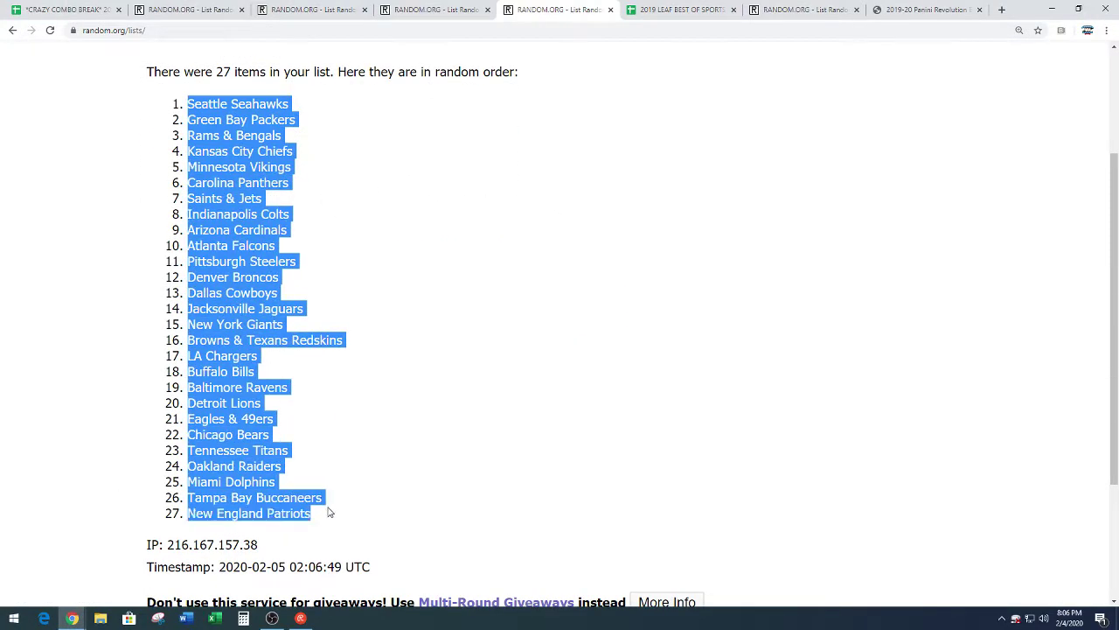
right_click(227, 348)
left_click(238, 361)
left_click(357, 345)
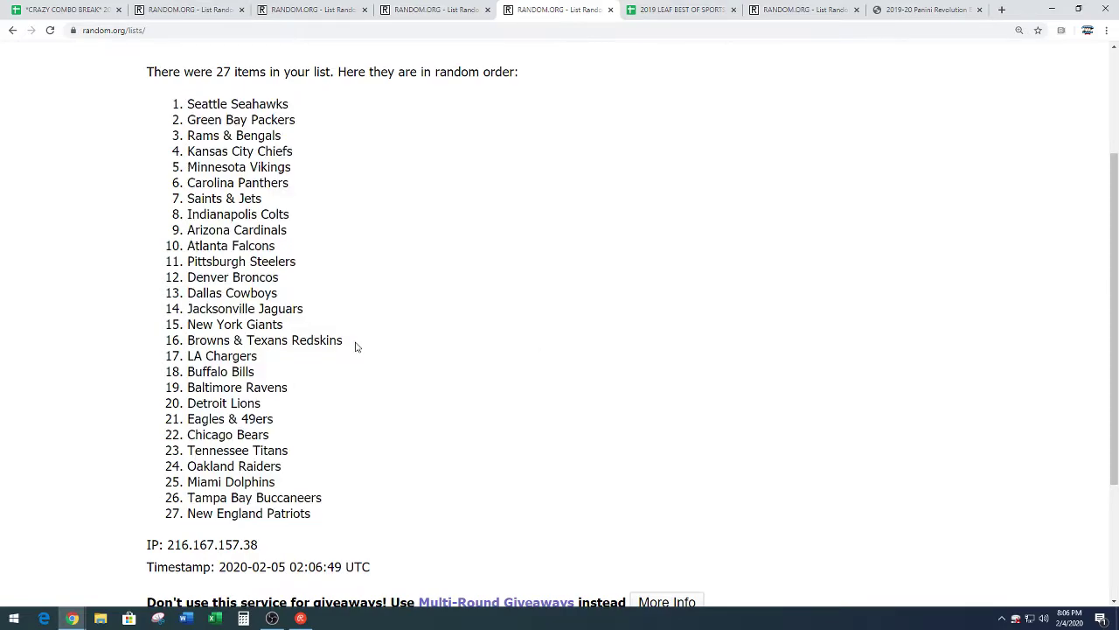
scroll(392, 321, "down", 1)
scroll(392, 321, "down", 1)
left_click_drag(318, 446, 367, 448)
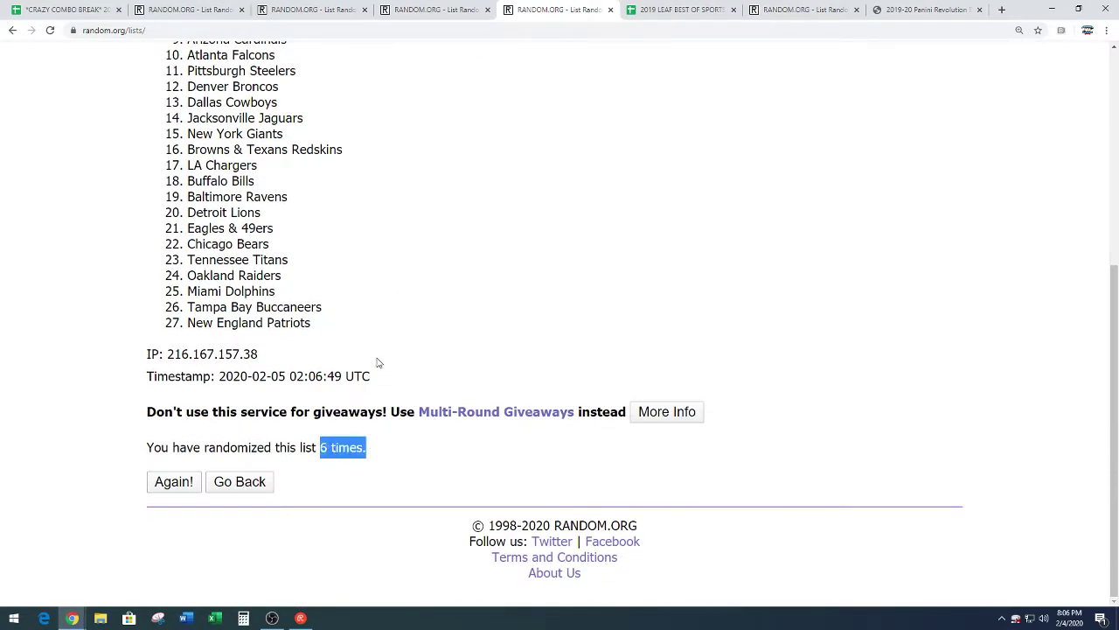
left_click(377, 325)
scroll(383, 322, "up", 2)
Paste the shuffled teams into column B starting at B1 and widen column B.
left_click(73, 14)
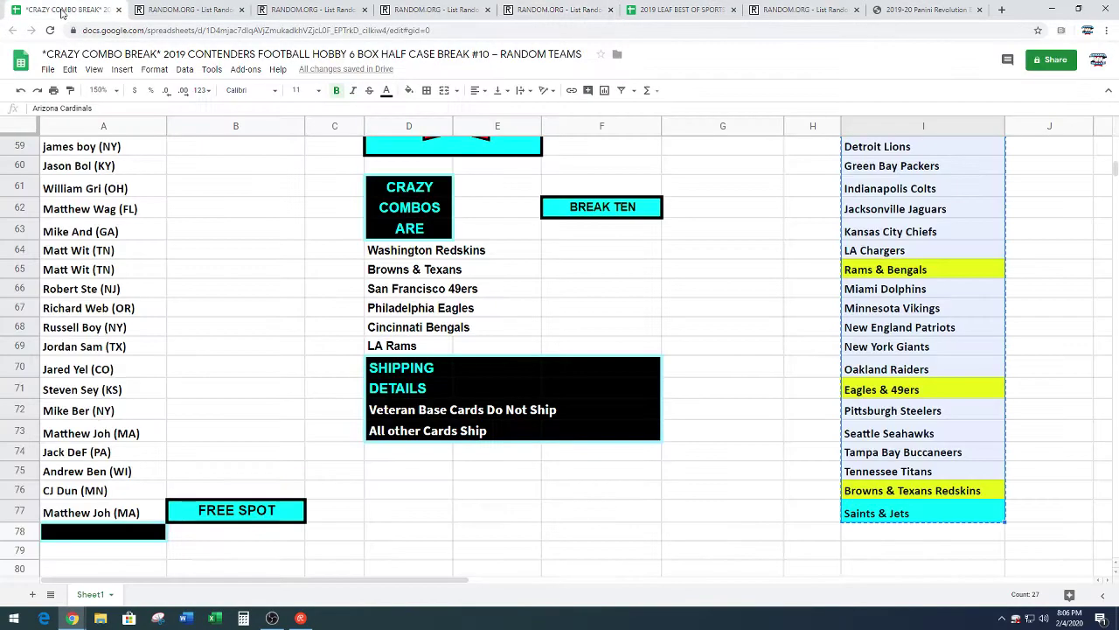
scroll(184, 472, "up", 10)
scroll(186, 475, "up", 3)
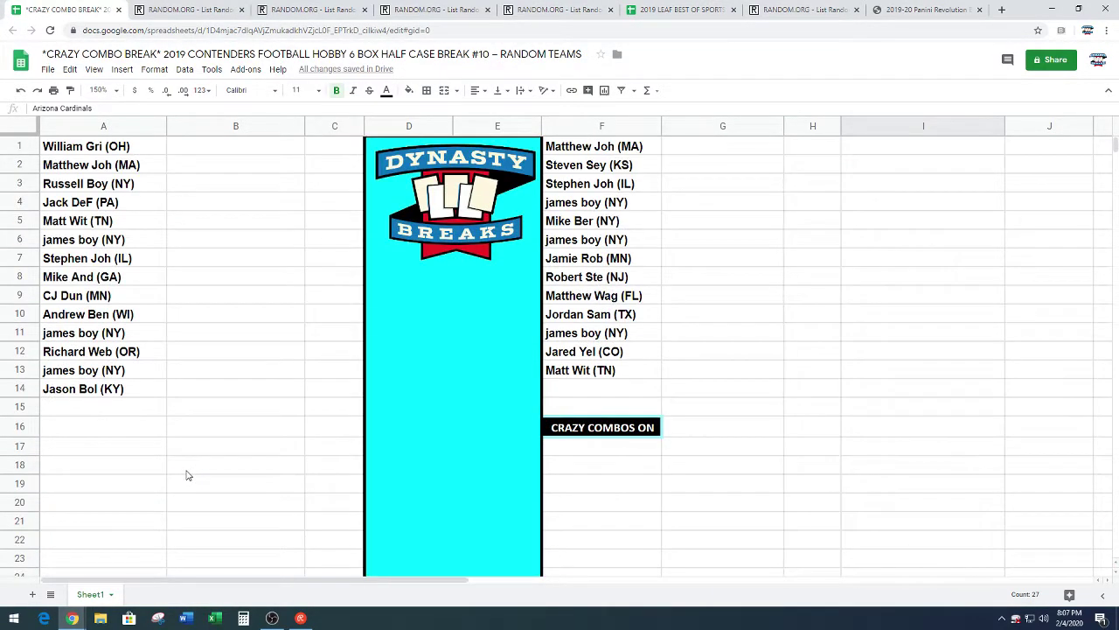
left_click(246, 148)
key("ctrl+v")
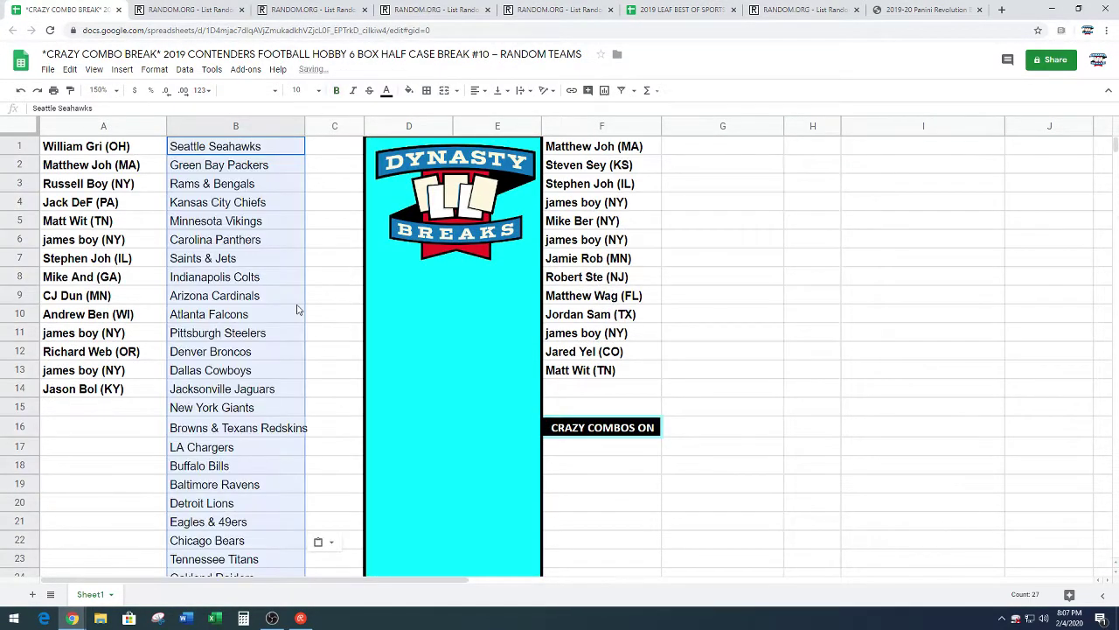
left_click_drag(304, 126, 325, 126)
left_click(84, 500)
Correct the combo entry to 'Browns & Texans & Redskins' and widen column B slightly.
scroll(107, 429, "down", 2)
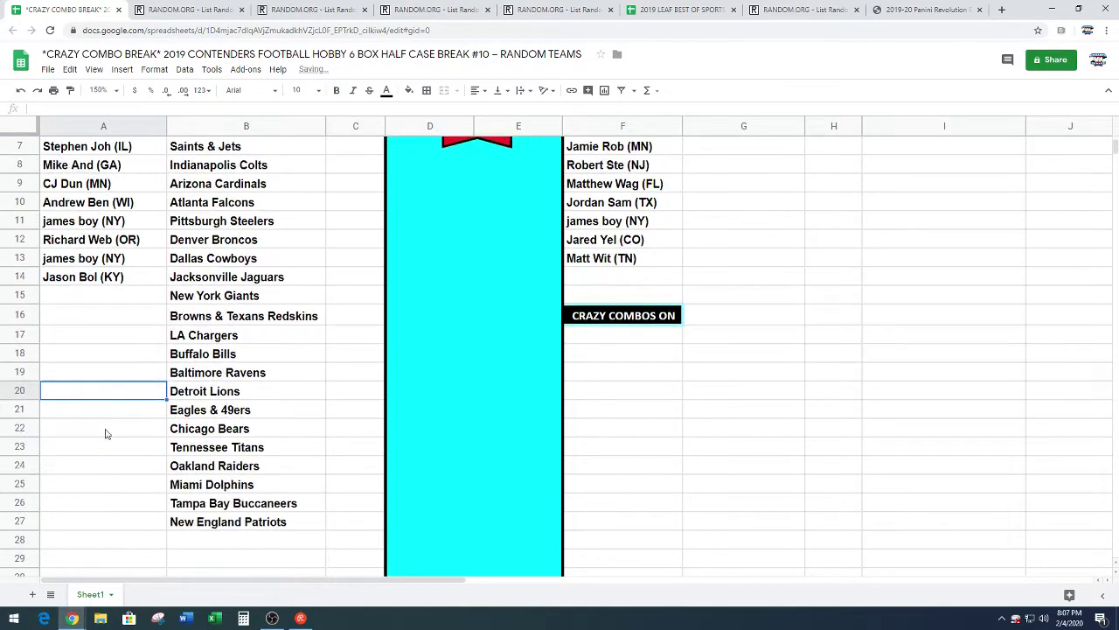
left_click(264, 316)
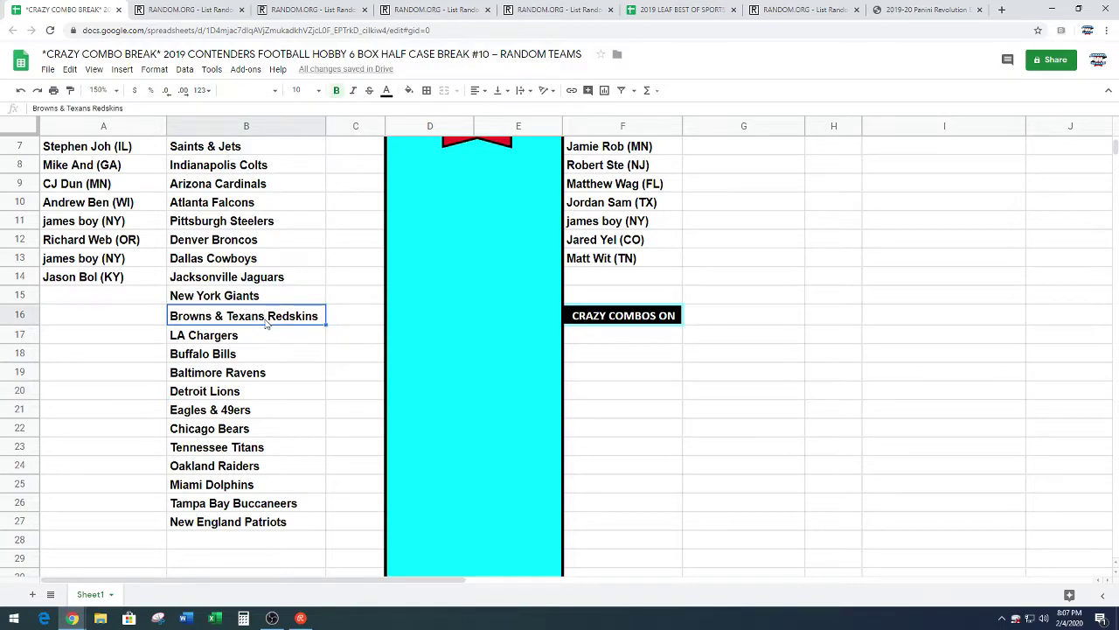
double_click(267, 321)
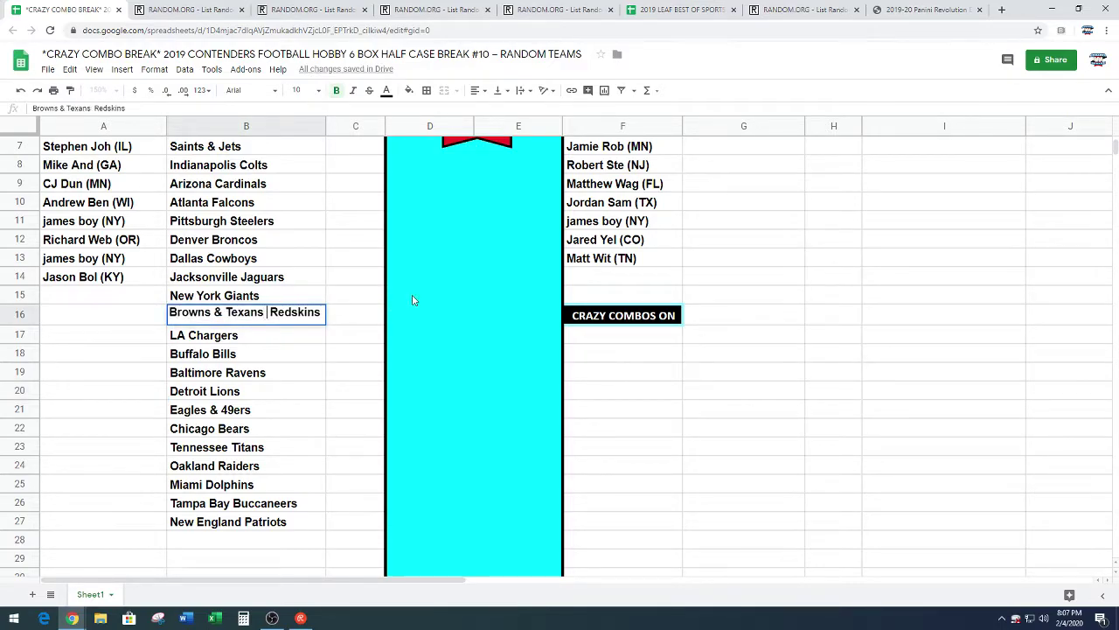
type("&")
left_click(167, 353)
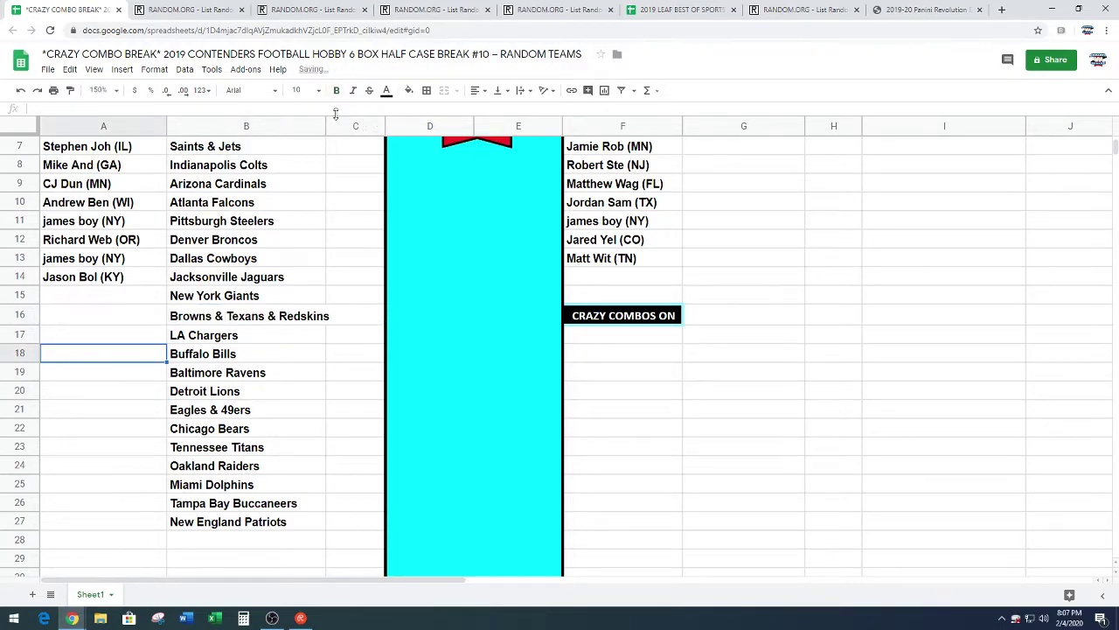
left_click_drag(325, 125, 336, 126)
Move teams New York Giants through New England Patriots into G1:G13 and widen column G.
left_click(142, 322)
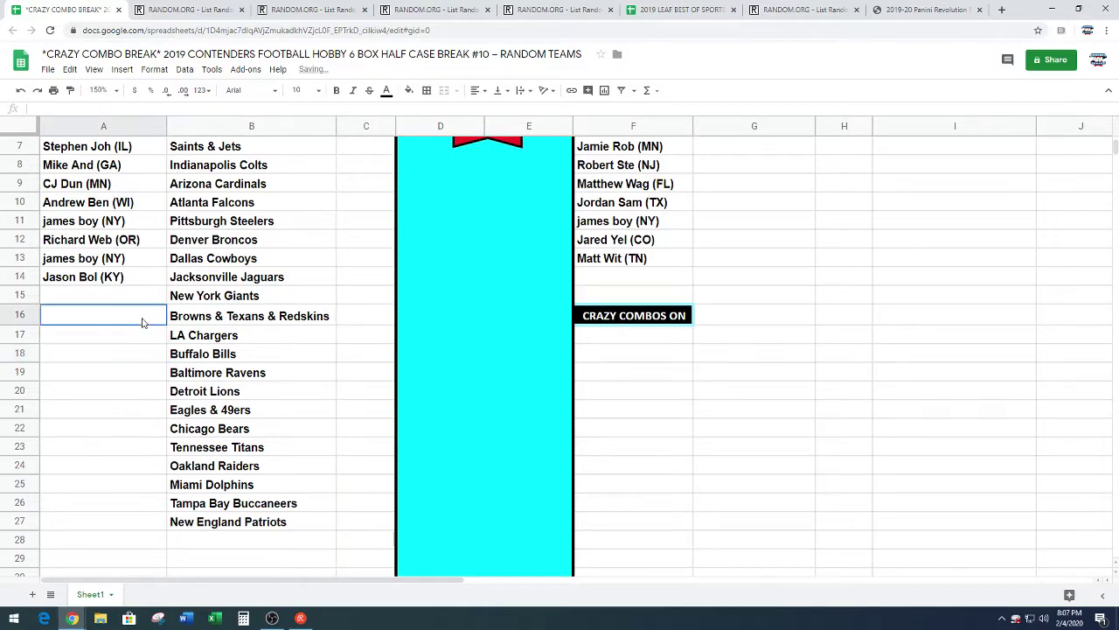
left_click_drag(196, 301, 227, 509)
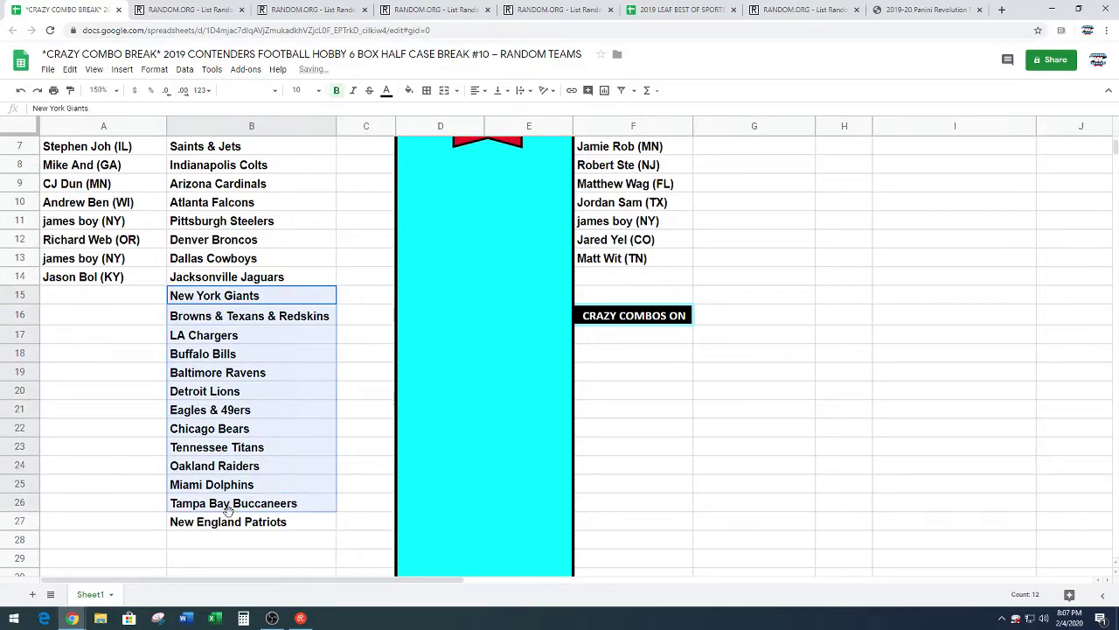
left_click(120, 516)
left_click_drag(225, 294, 220, 527)
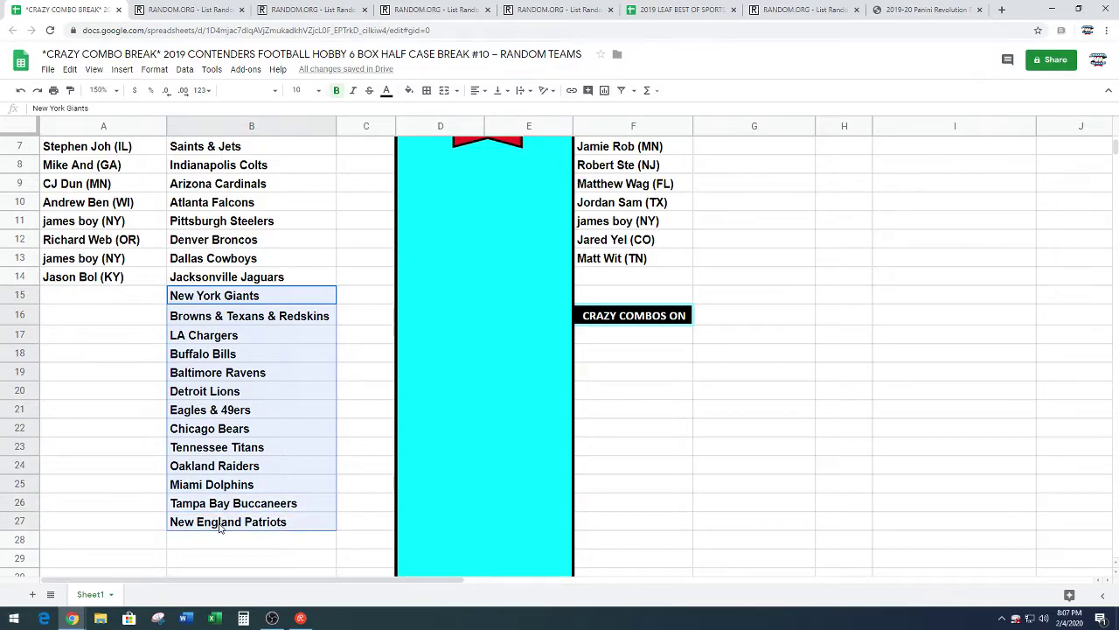
scroll(502, 454, "up", 3)
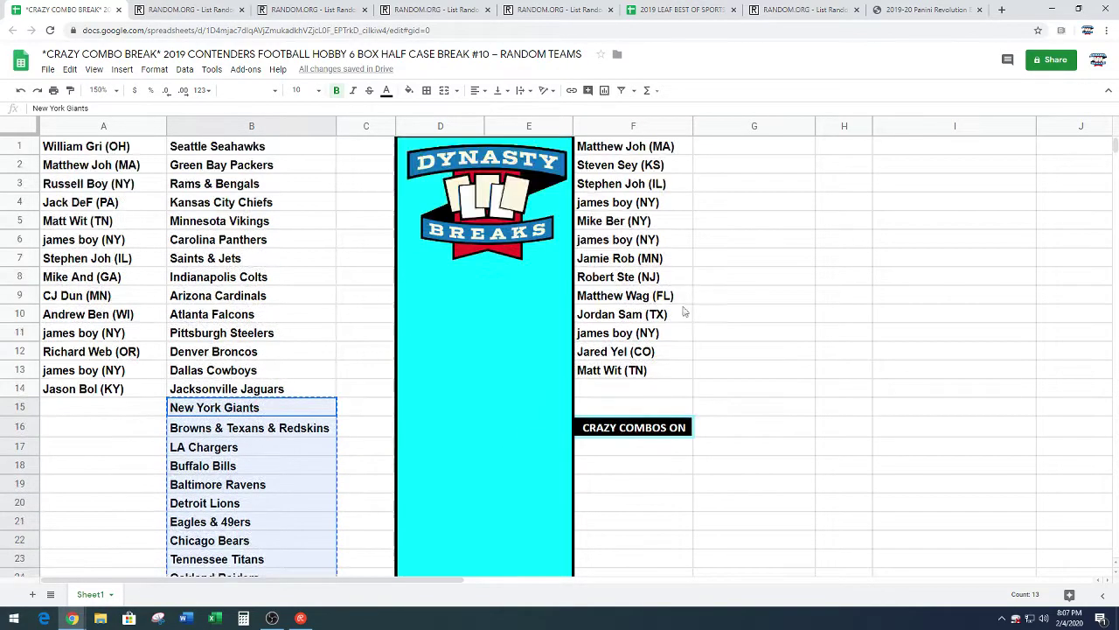
left_click(772, 149)
key("ctrl+v")
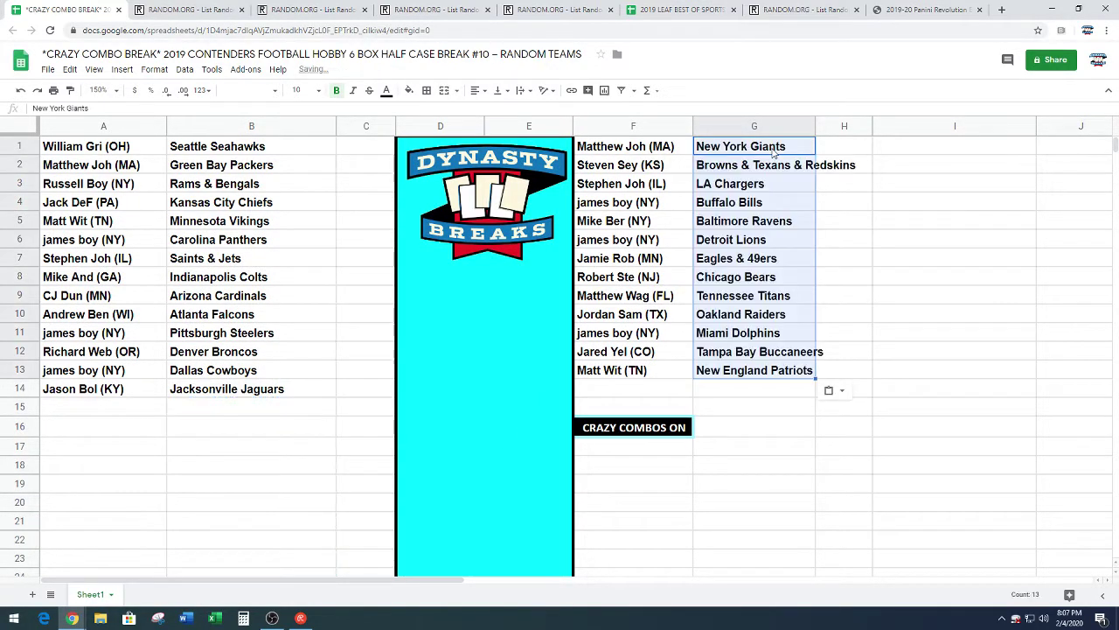
left_click_drag(815, 125, 864, 125)
Zoom the sheet to 200% and narrow column B to fit its team names.
left_click(1096, 278)
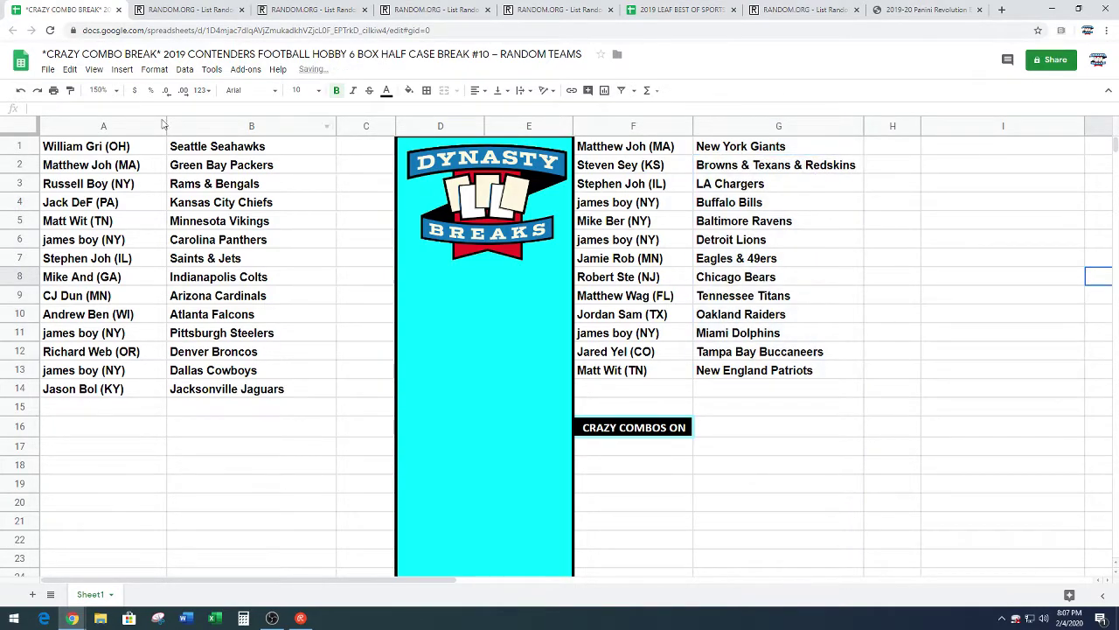
left_click(105, 90)
left_click(105, 112)
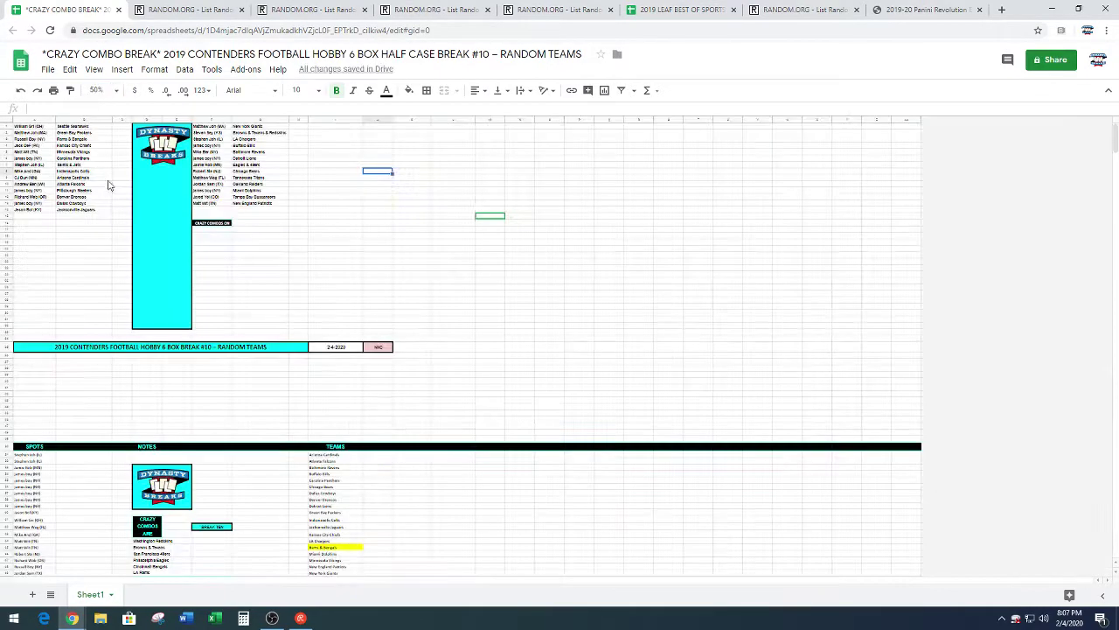
left_click(107, 90)
left_click(102, 220)
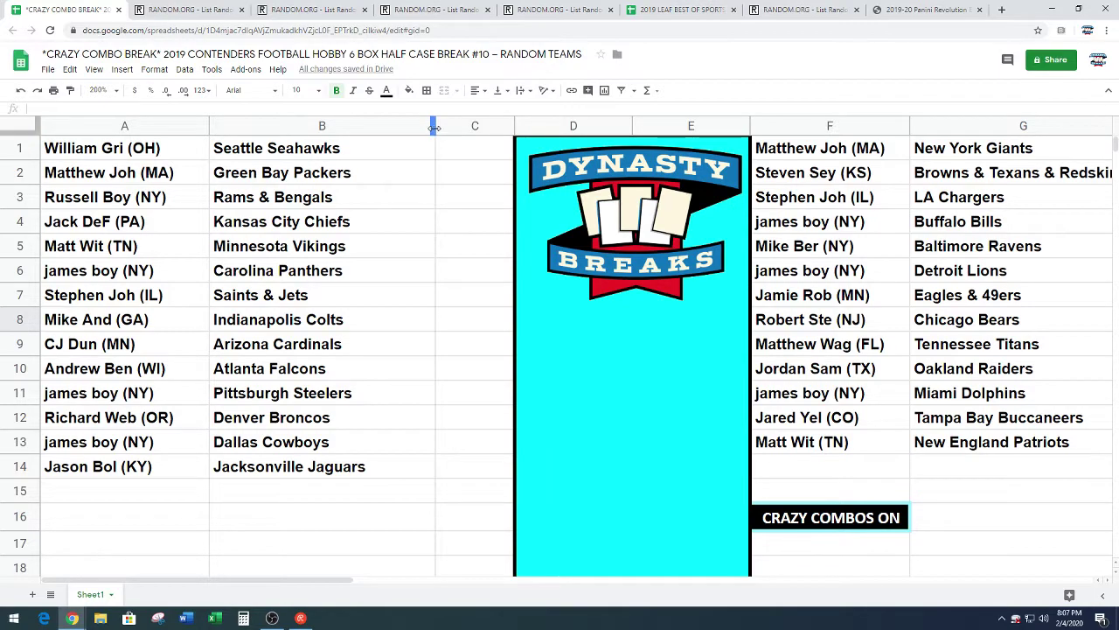
left_click_drag(433, 128, 379, 127)
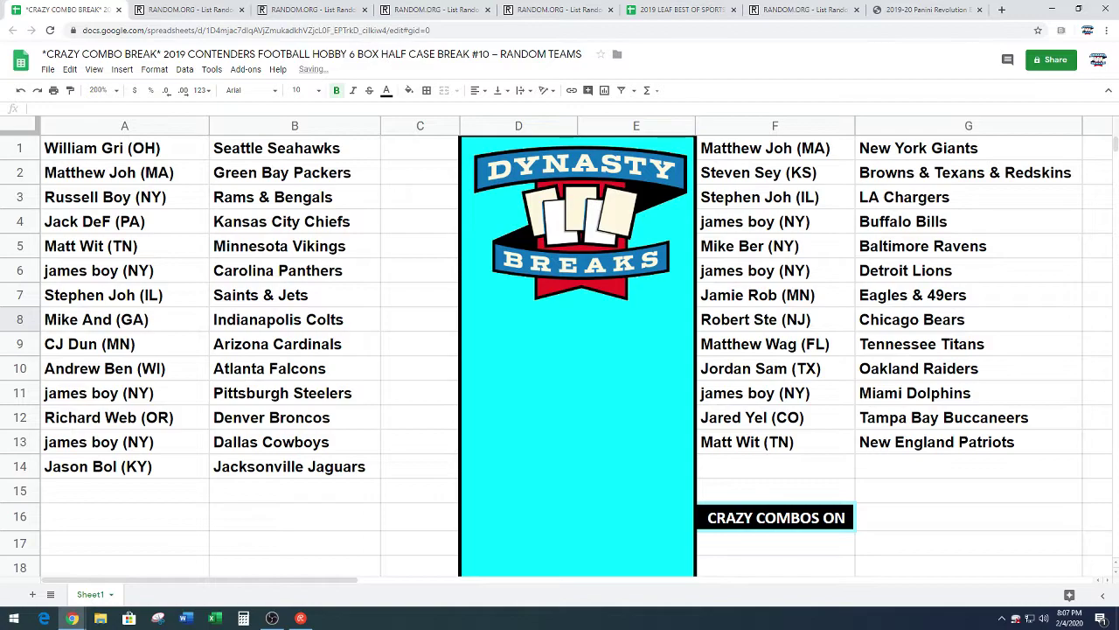